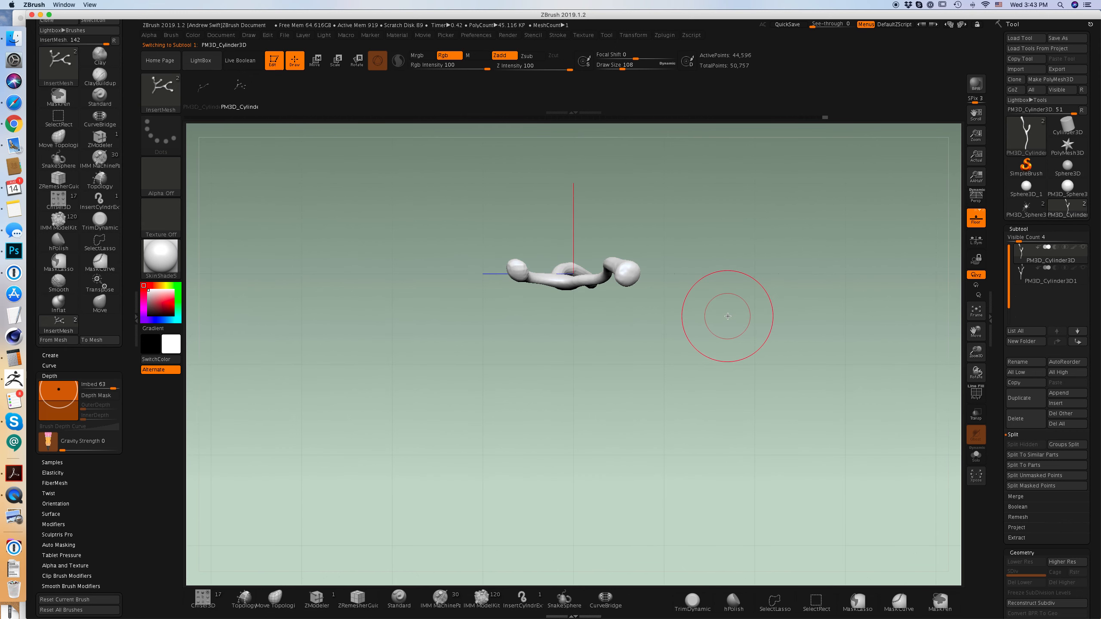
- Create a new InsertMesh brush from the first branch subtool instead of appending it to the existing brush
key(f)
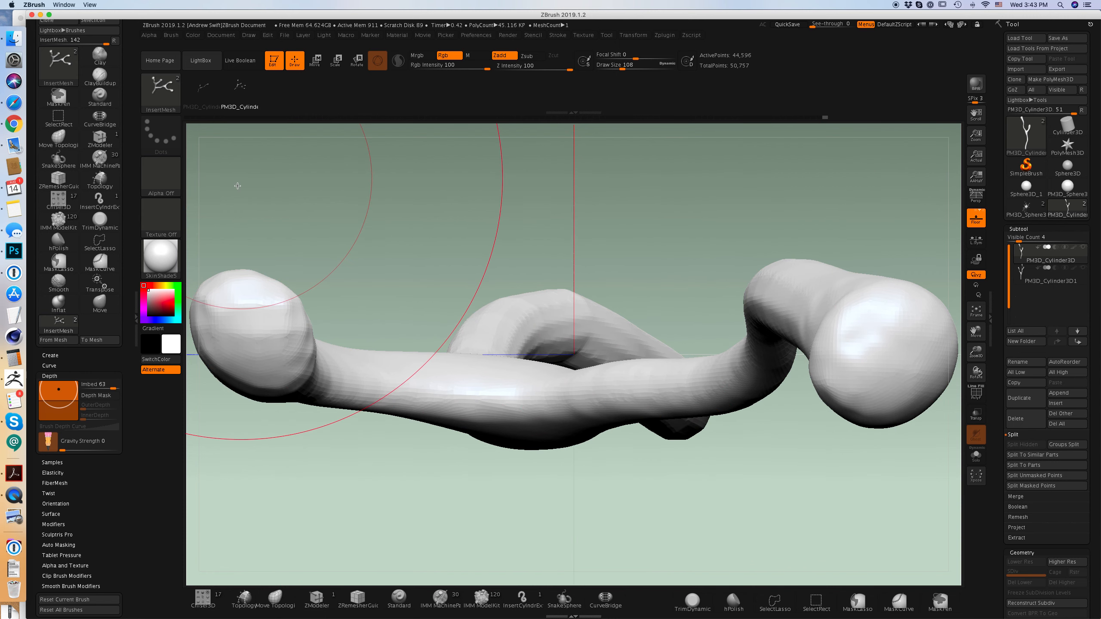
key(b)
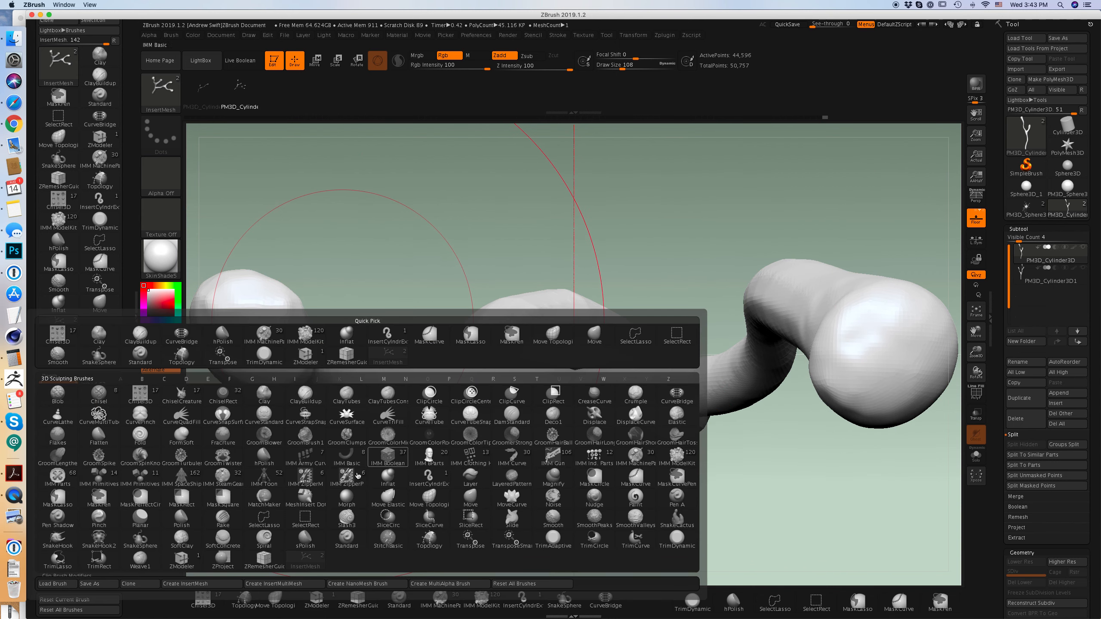
click(204, 584)
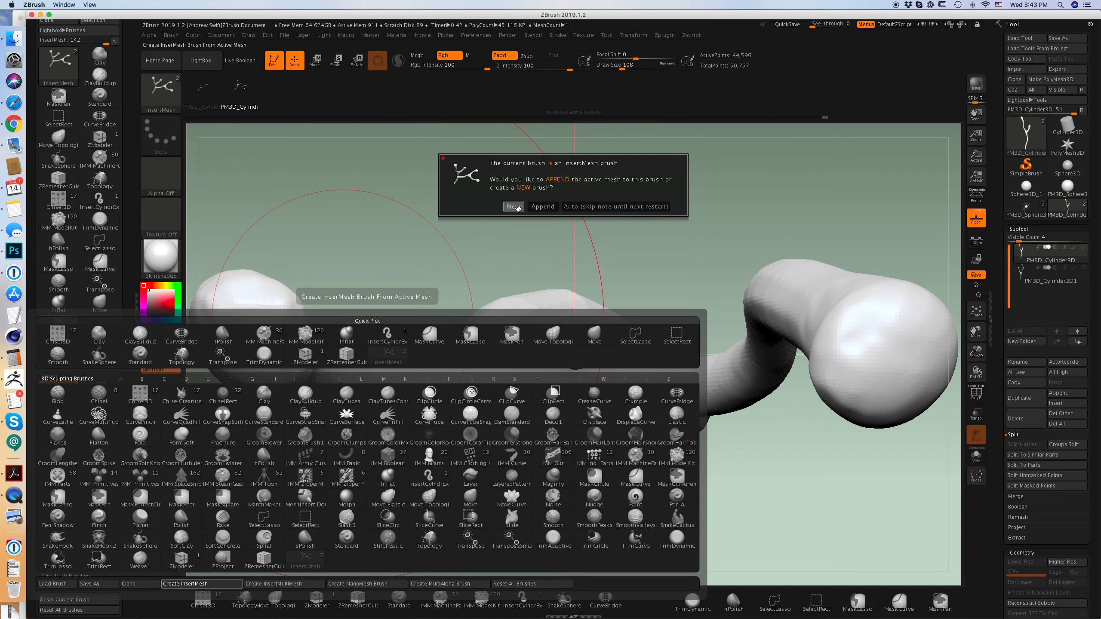
click(514, 206)
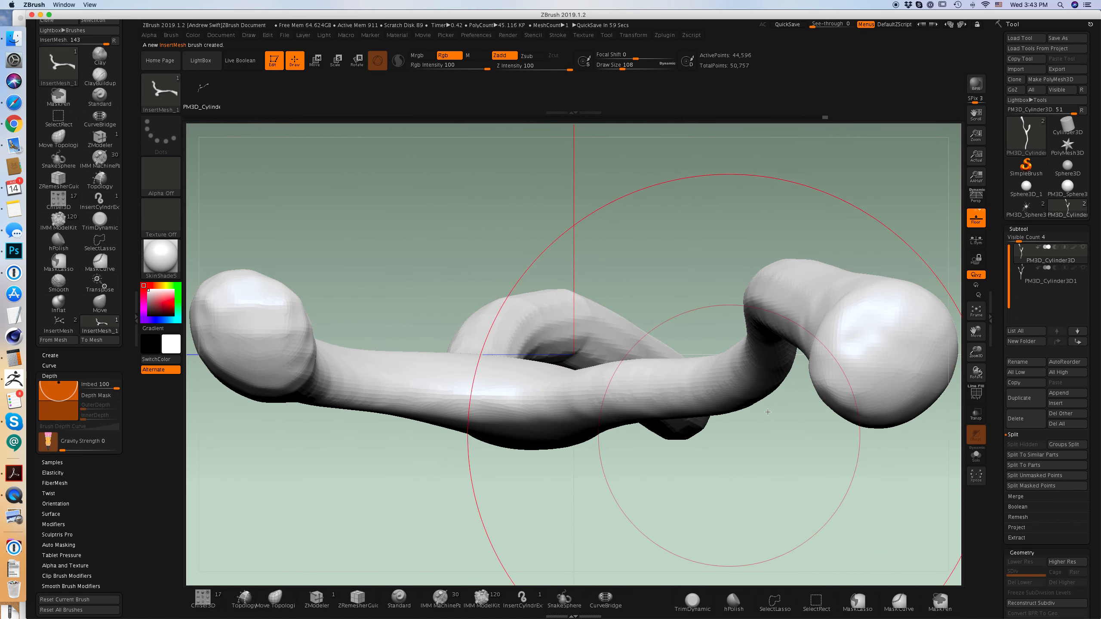
- Select the second branch subtool, orient it with its base facing the camera plane, and append it to the new InsertMesh brush
click(1021, 277)
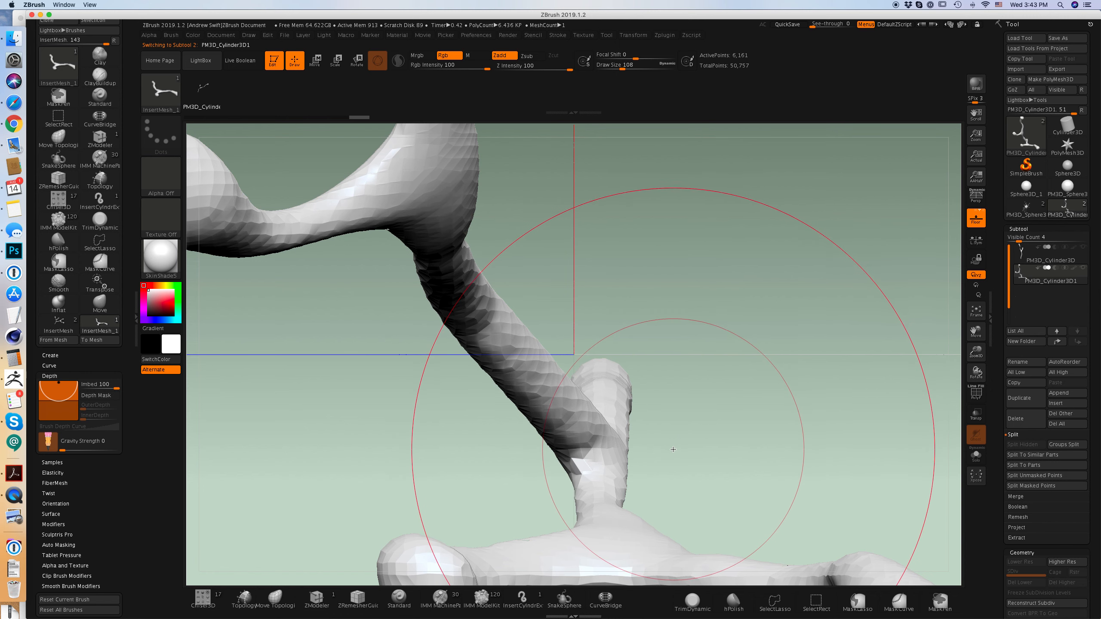
key(f)
drag(693, 437, 703, 374)
key(f)
key(f)
drag(752, 317, 745, 361)
key(f)
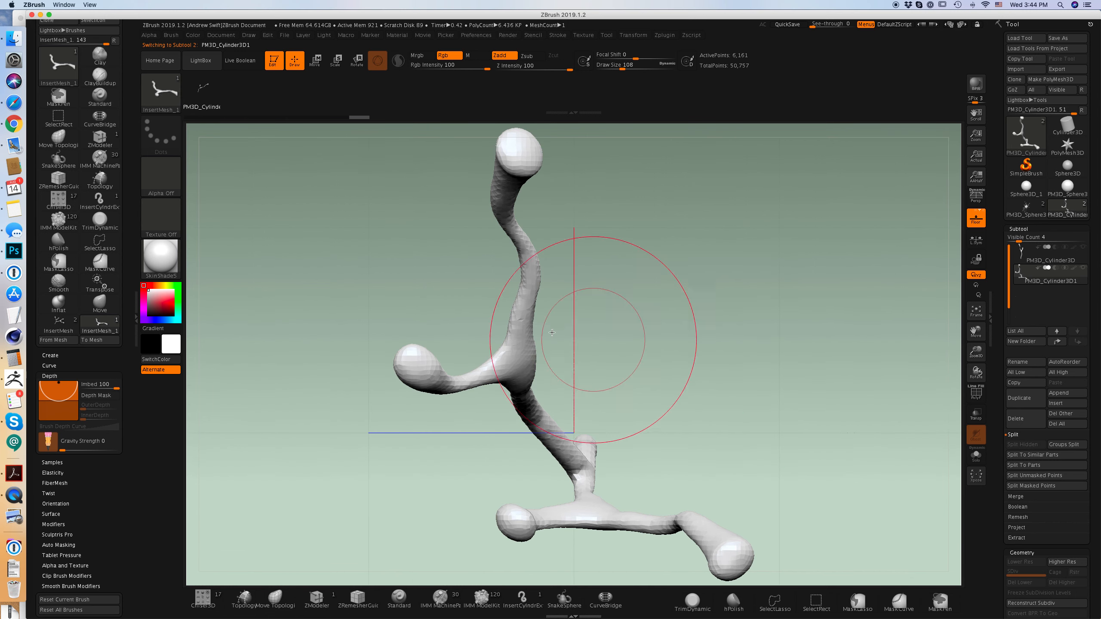
click(161, 96)
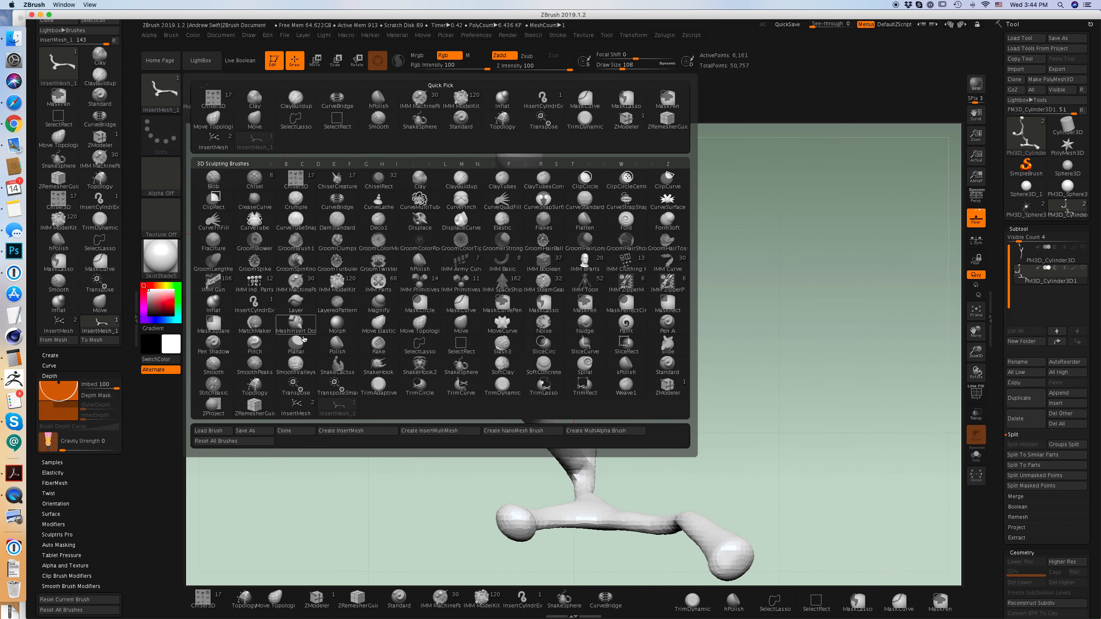
click(345, 432)
click(543, 207)
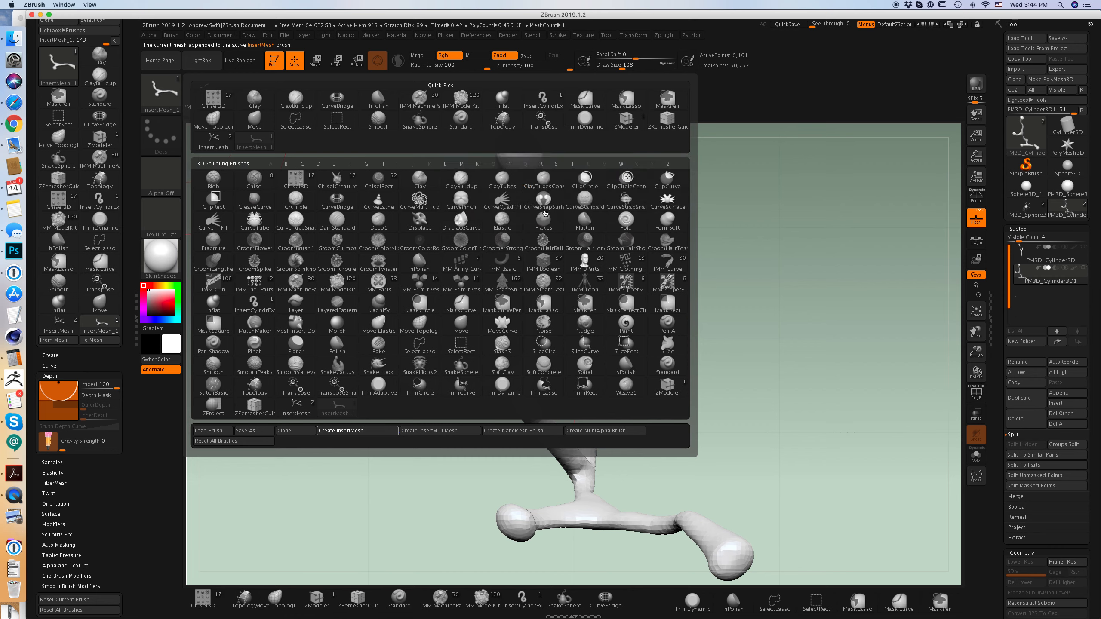
- Switch the active tool to the plain polymesh sphere
click(1025, 137)
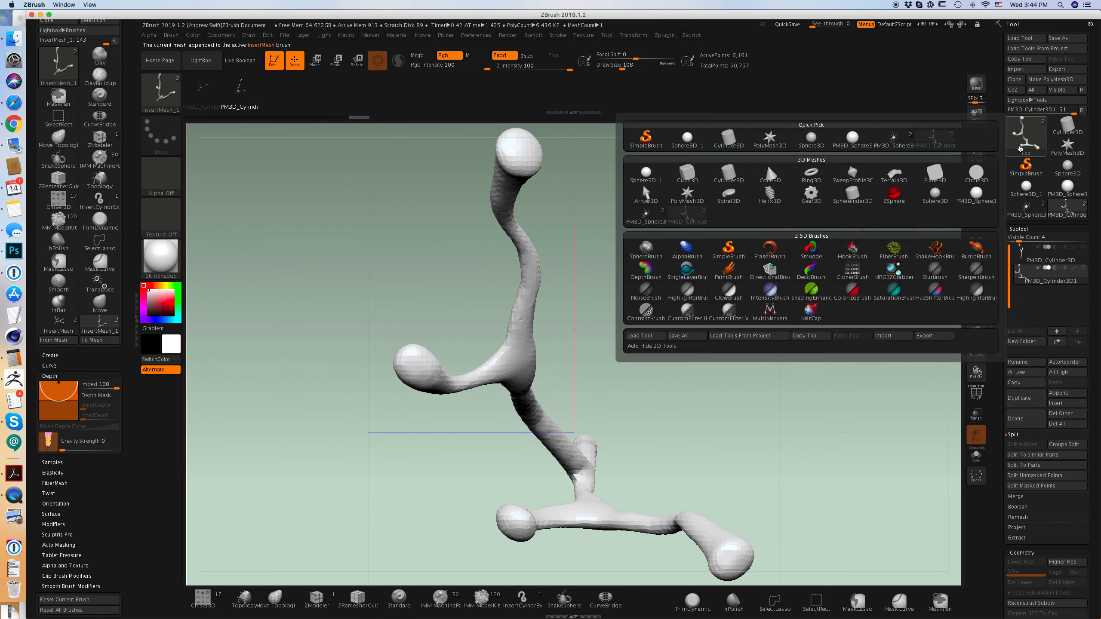
click(1023, 142)
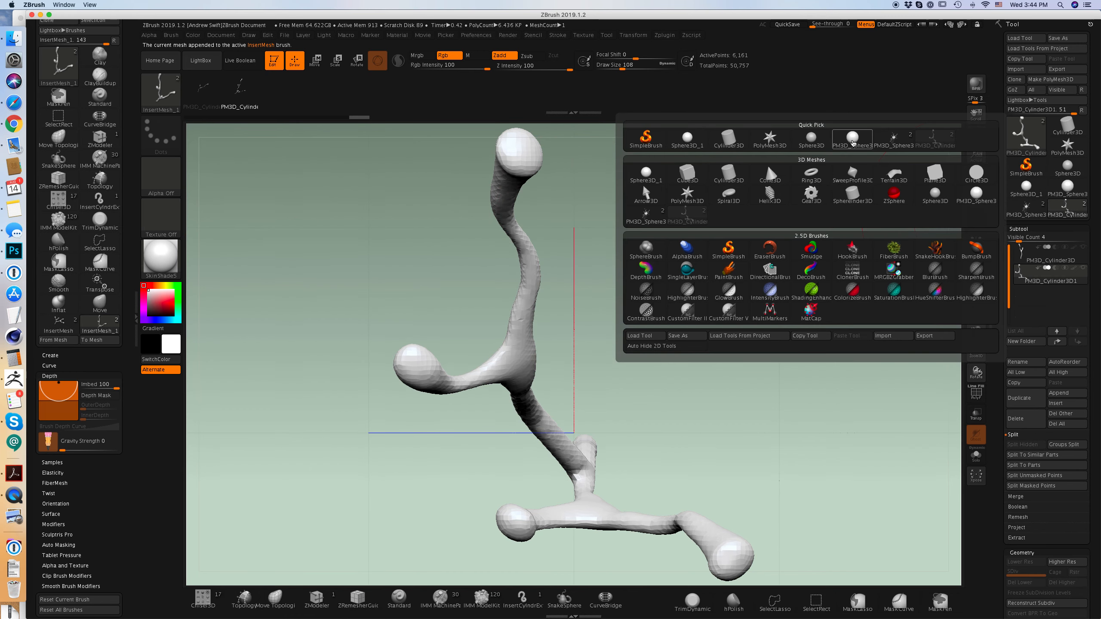
click(852, 138)
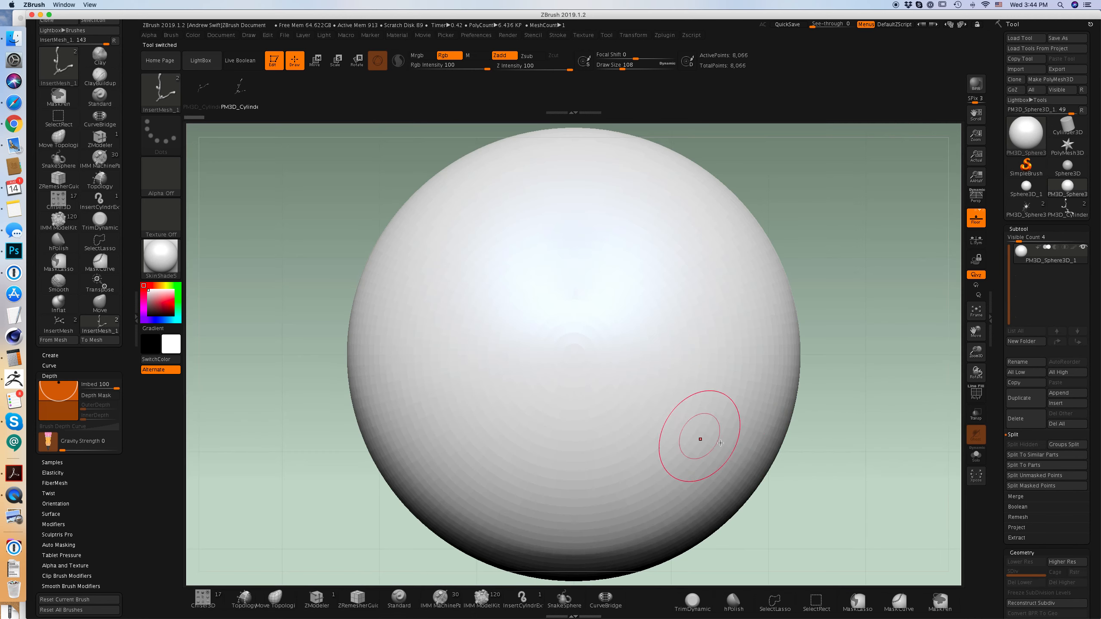
- Convert the sphere to a DynaMesh at resolution 128 and hide the floor grid
key(shift+f)
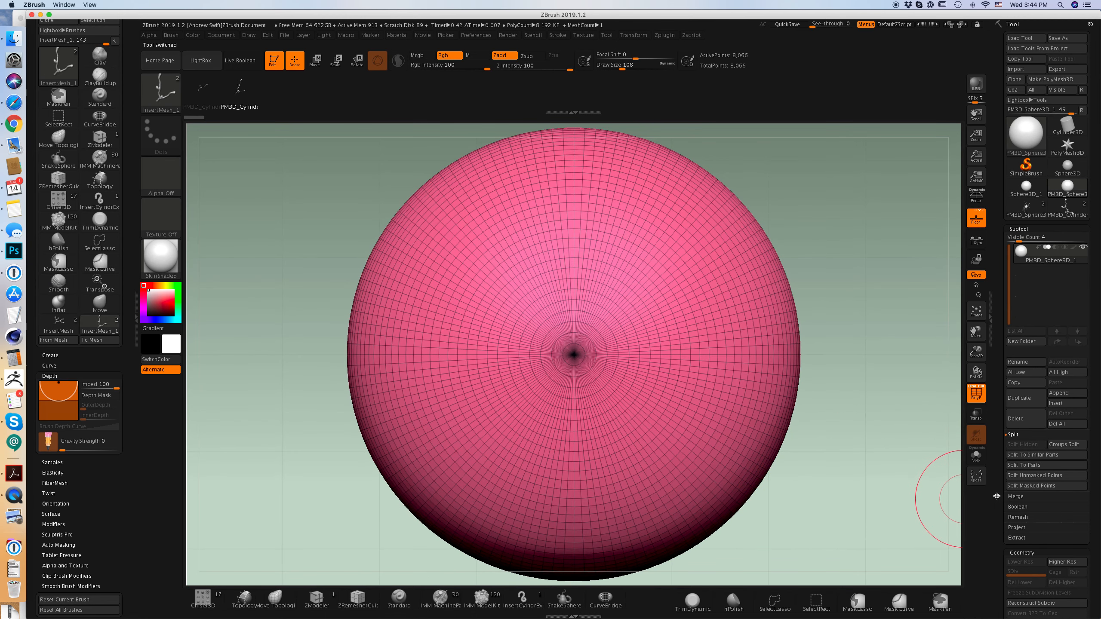
scroll(998, 402, down, 10)
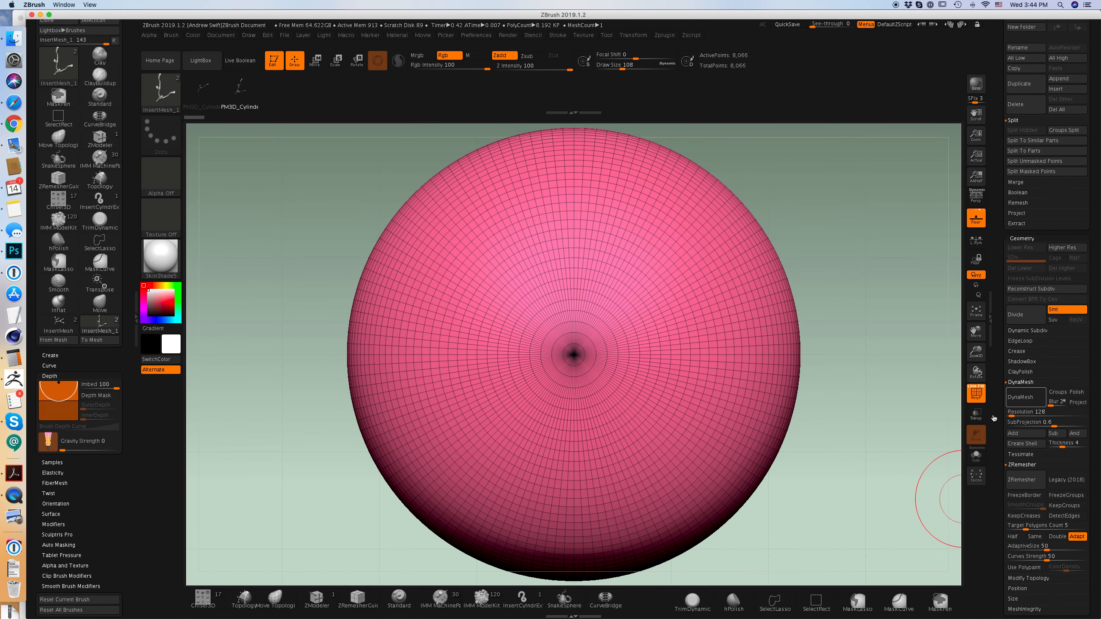
click(1022, 398)
alt+drag(837, 443, 745, 320)
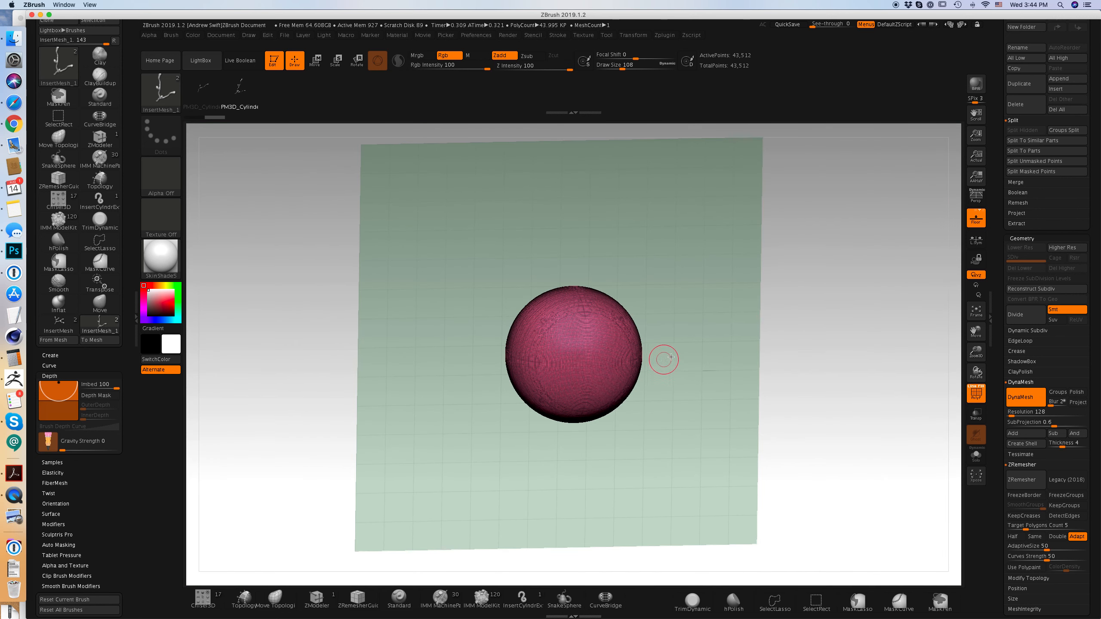
click(976, 227)
key(shift+f)
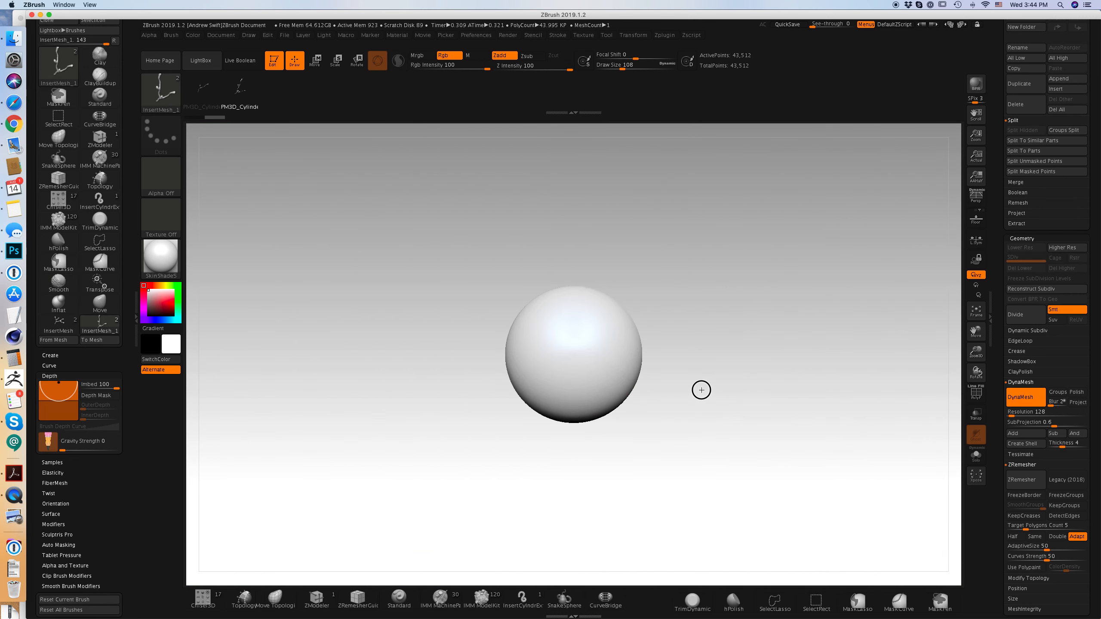
- Try inserting the second branch on the sphere to test the Imbed depth, undoing each trial
drag(614, 314, 696, 413)
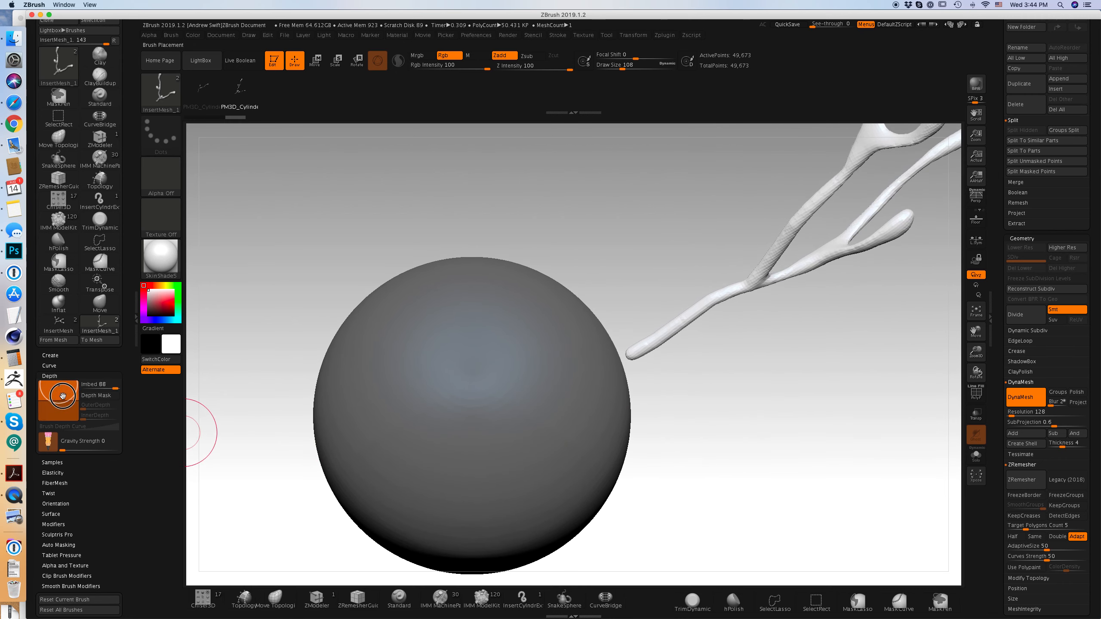
key(ctrl+z)
drag(607, 347, 752, 492)
key(ctrl+z)
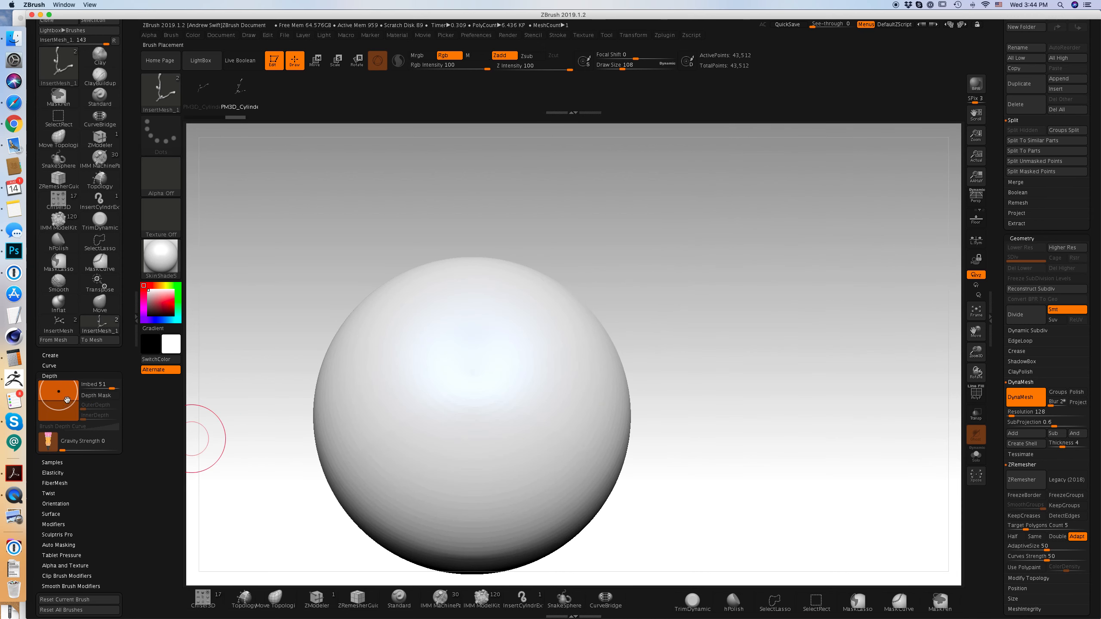
- Set the brush's Imbed depth to 79 and insert copies of the second branch at different points around the sphere
drag(609, 364, 634, 406)
drag(461, 226, 607, 250)
drag(351, 279, 559, 282)
drag(632, 511, 613, 434)
drag(559, 353, 734, 501)
key(super+z)
drag(559, 328, 620, 401)
drag(364, 300, 450, 338)
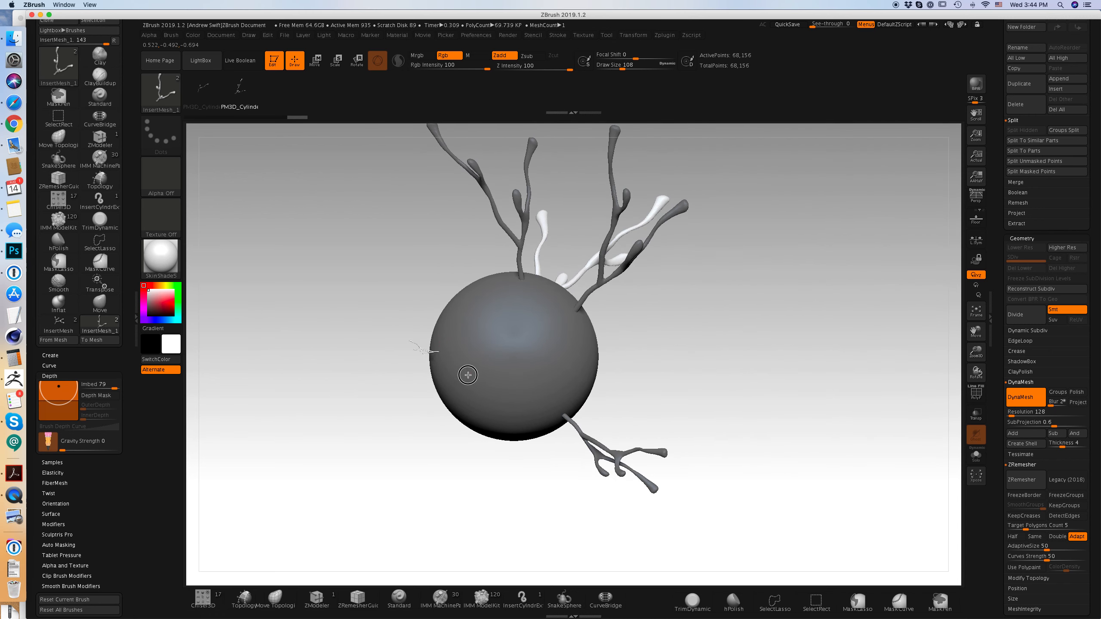
drag(467, 375, 490, 379)
drag(465, 323, 479, 378)
drag(689, 338, 697, 225)
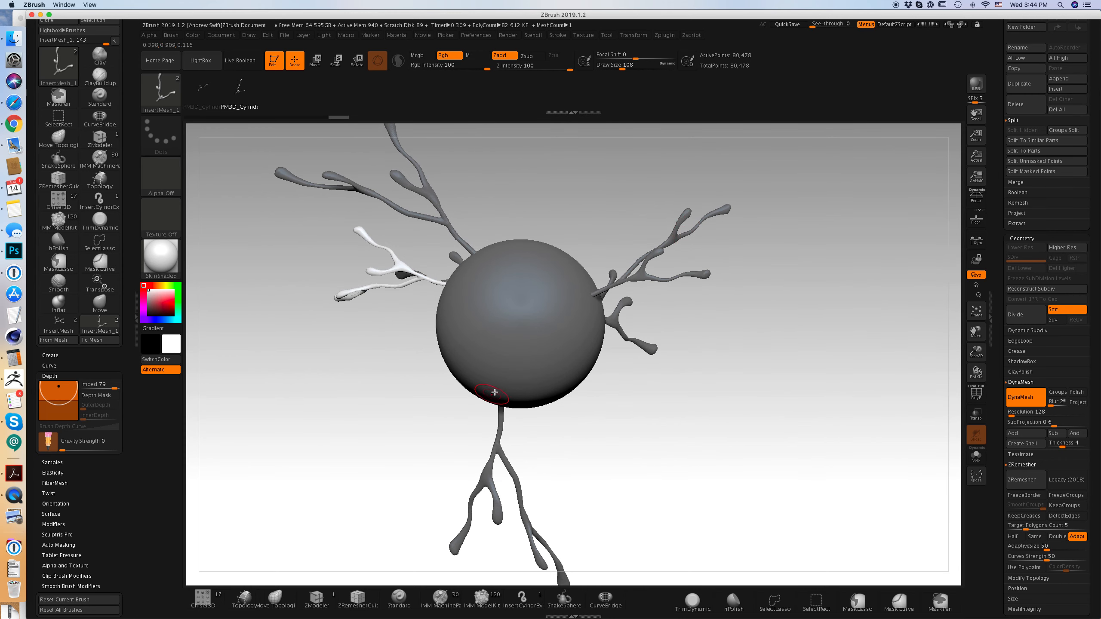
- Switch the brush to the first branch mesh and set its Imbed depth to 72, undoing the trial insertions
key(m)
click(361, 407)
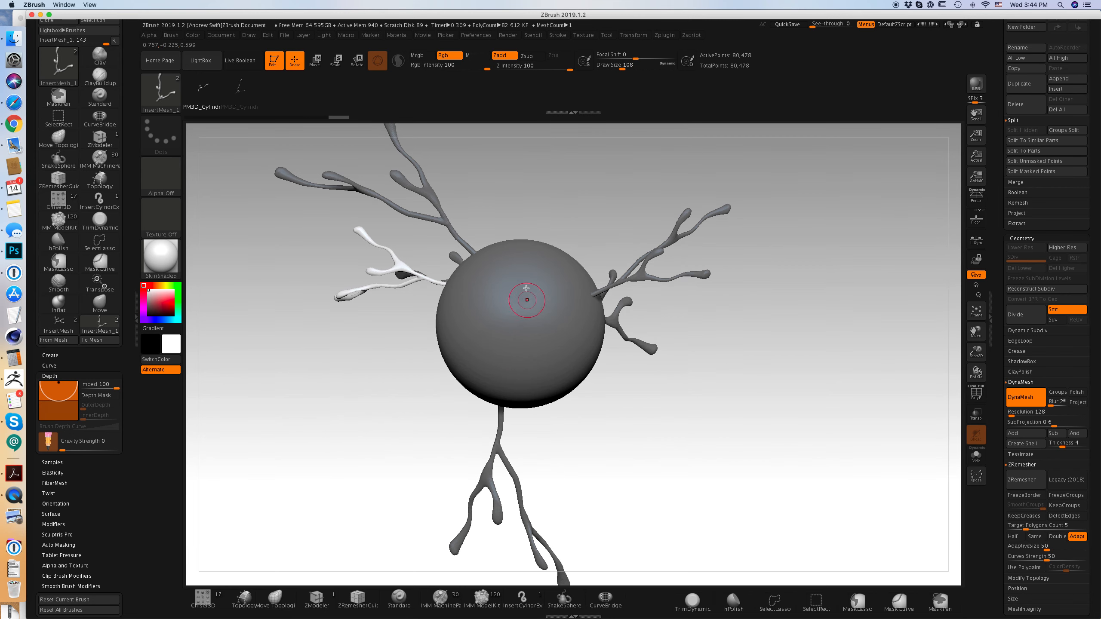
drag(521, 295, 564, 183)
drag(614, 423, 600, 349)
drag(487, 382, 587, 412)
drag(565, 397, 613, 417)
key(super+z)
key(super+z)
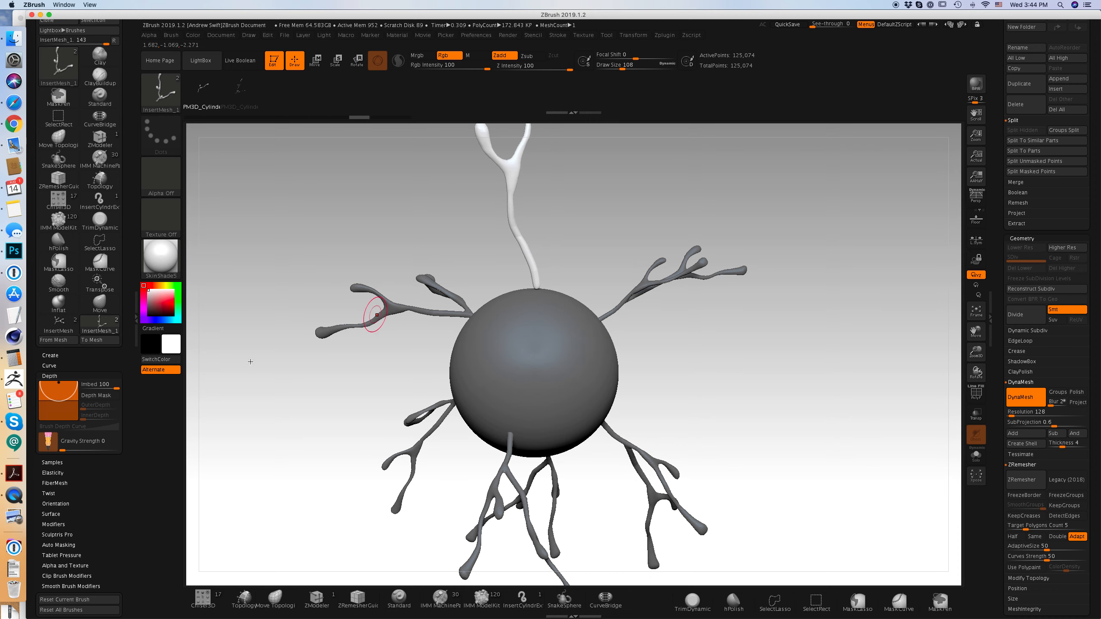
key(super+z)
key(super+shift+z)
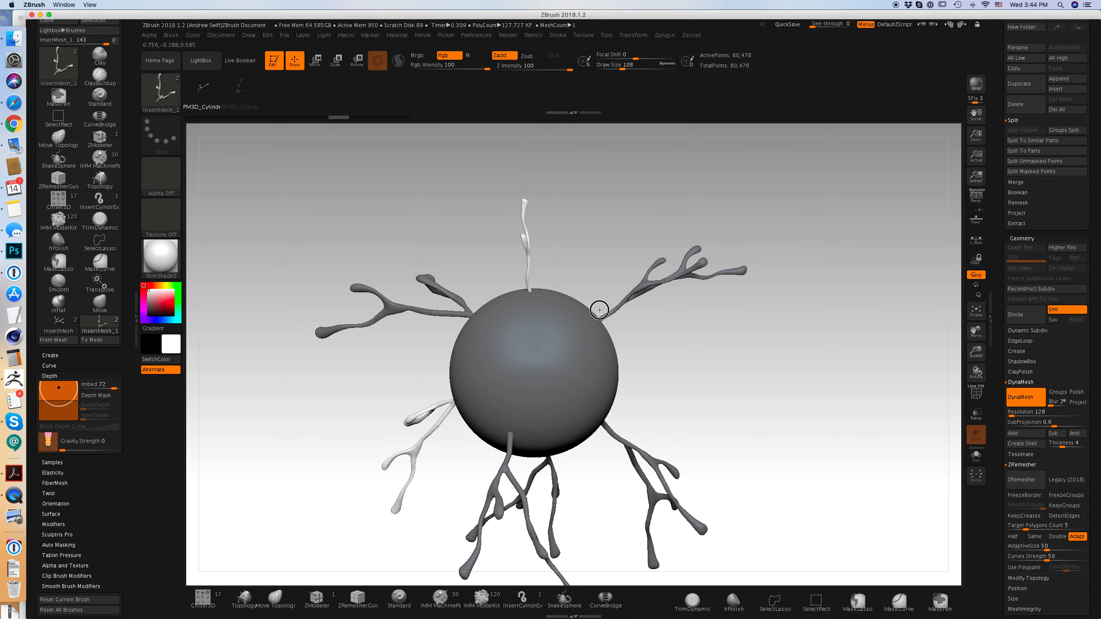
- Insert several copies of the first branch in the gaps around the sphere and clear the mask
drag(663, 364, 655, 442)
drag(590, 253, 692, 408)
drag(706, 463, 696, 512)
drag(462, 321, 646, 383)
drag(486, 353, 552, 410)
drag(579, 470, 590, 554)
drag(562, 277, 563, 279)
alt+drag(711, 327, 697, 451)
drag(699, 451, 753, 416)
drag(507, 357, 536, 368)
drag(619, 315, 702, 416)
drag(755, 329, 765, 351)
ctrl+drag(816, 353, 839, 376)
drag(837, 385, 802, 413)
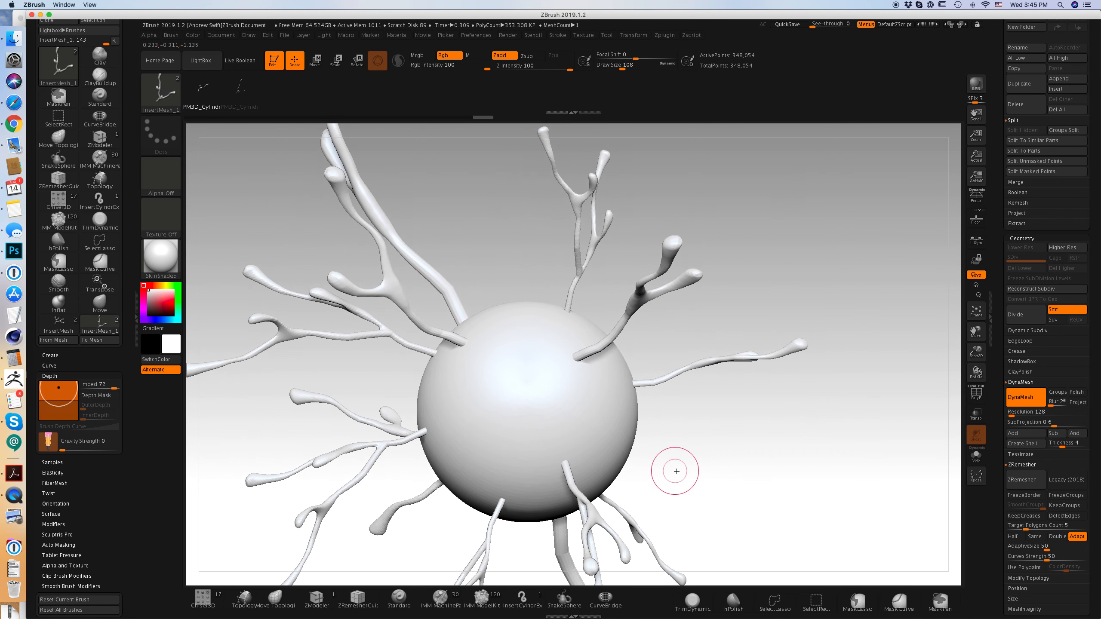
- Choose the Inflat brush, start swelling the branch bases on the sphere, and set the Draw Size to 207
key(b)
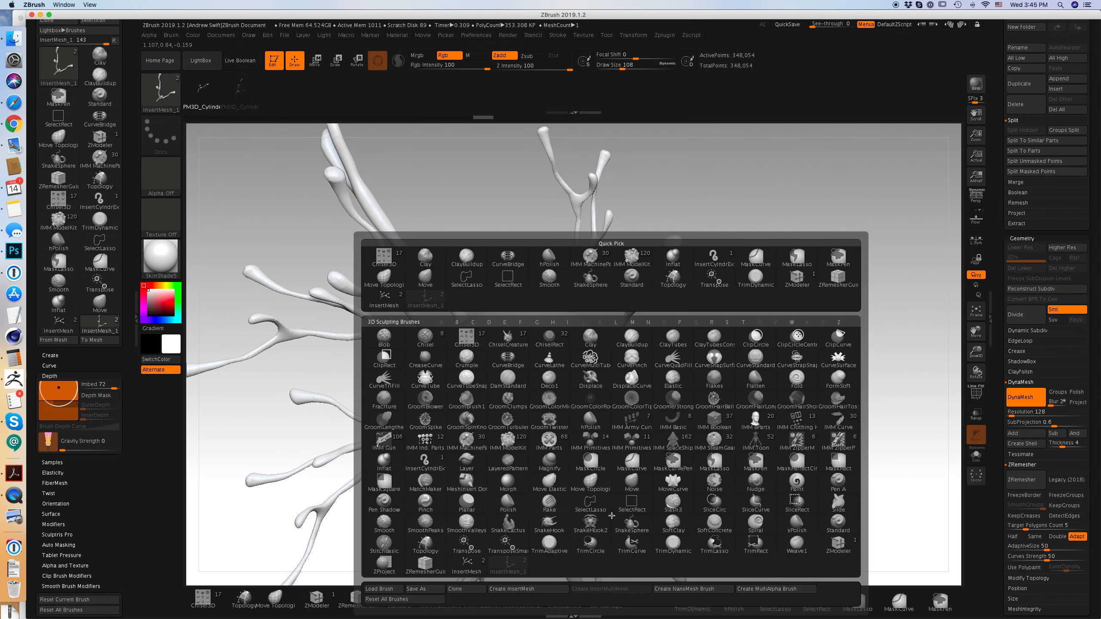
key(i)
key(n)
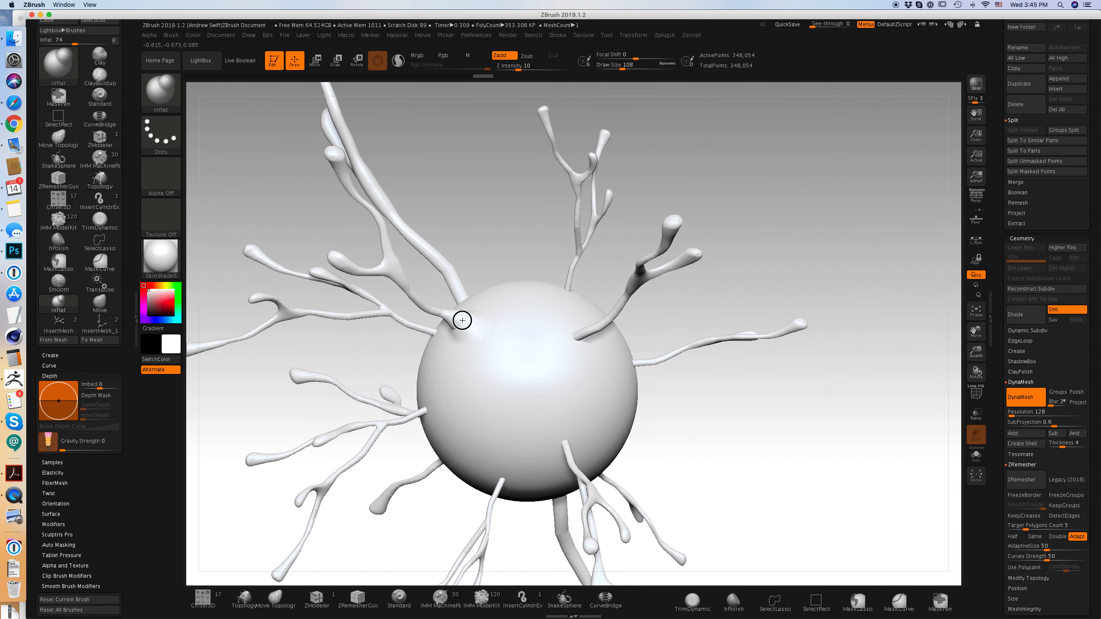
drag(509, 242, 515, 327)
mouse_move(495, 486)
alt+mouse_down()
mouse_move(491, 451)
mouse_move(492, 557)
alt+mouse_up()
key(s)
mouse_move(470, 377)
mouse_down()
mouse_move(479, 378)
mouse_move(440, 373)
mouse_up()
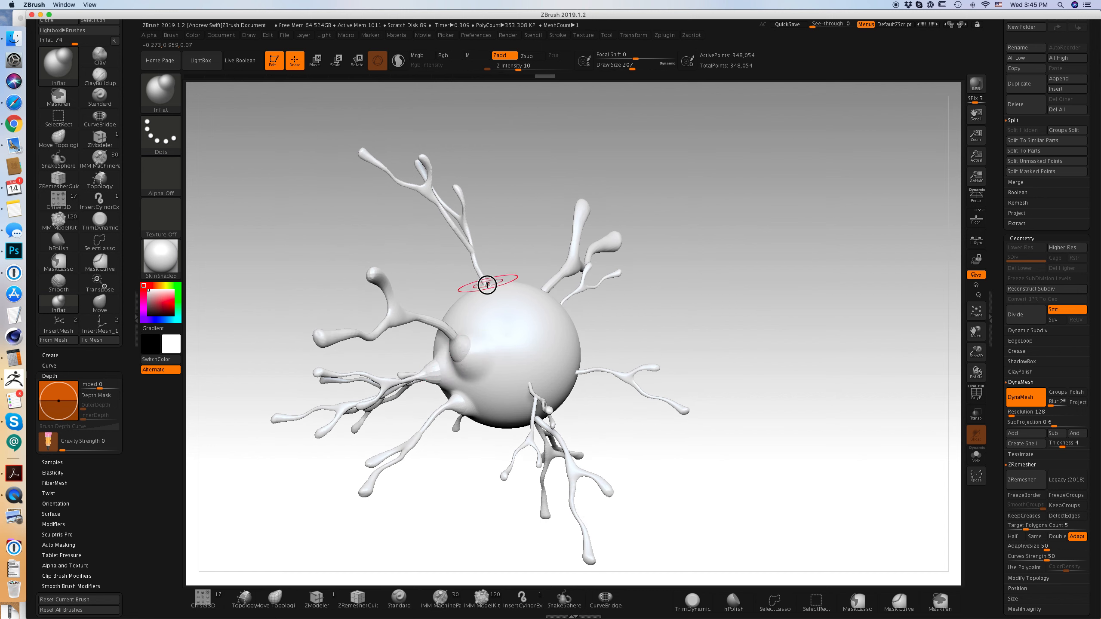
- Inflate the remaining branch bases all around the sphere so they flare into the cell body
drag(532, 228, 527, 310)
drag(477, 267, 479, 267)
mouse_move(576, 243)
mouse_down()
mouse_move(664, 440)
mouse_move(457, 354)
mouse_up()
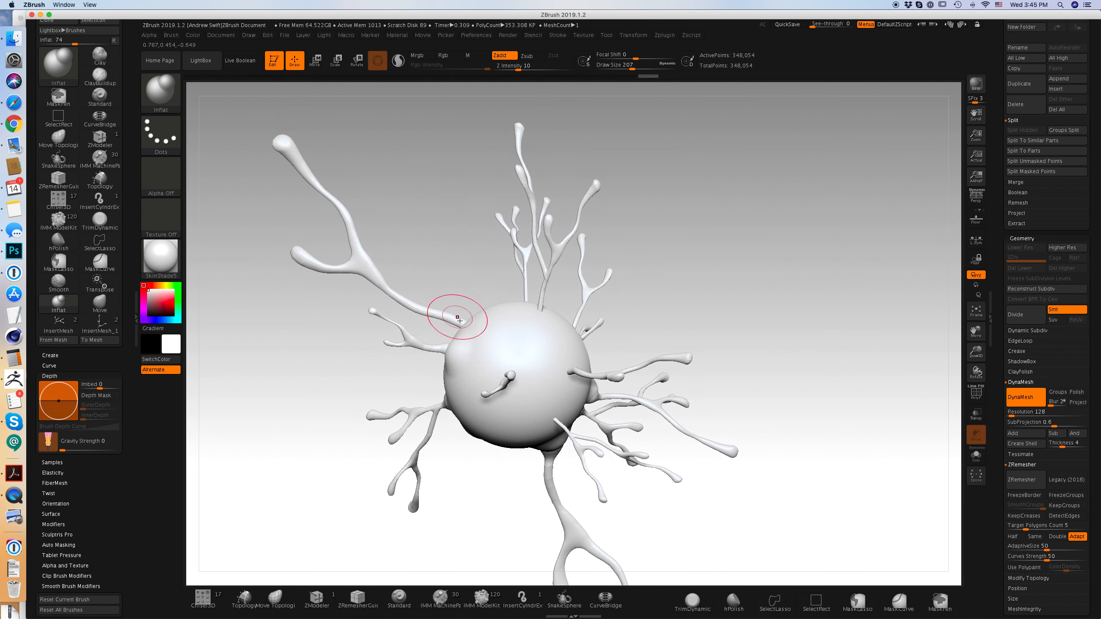
drag(462, 258, 463, 322)
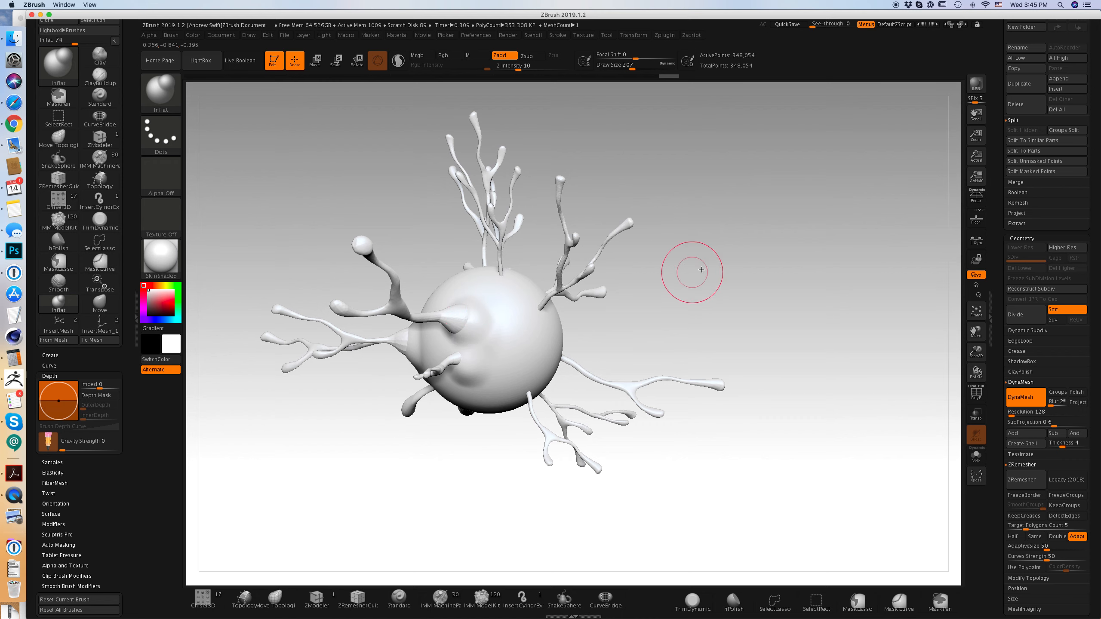
drag(701, 270, 556, 309)
mouse_move(573, 235)
mouse_down()
mouse_move(693, 329)
mouse_move(678, 374)
mouse_up()
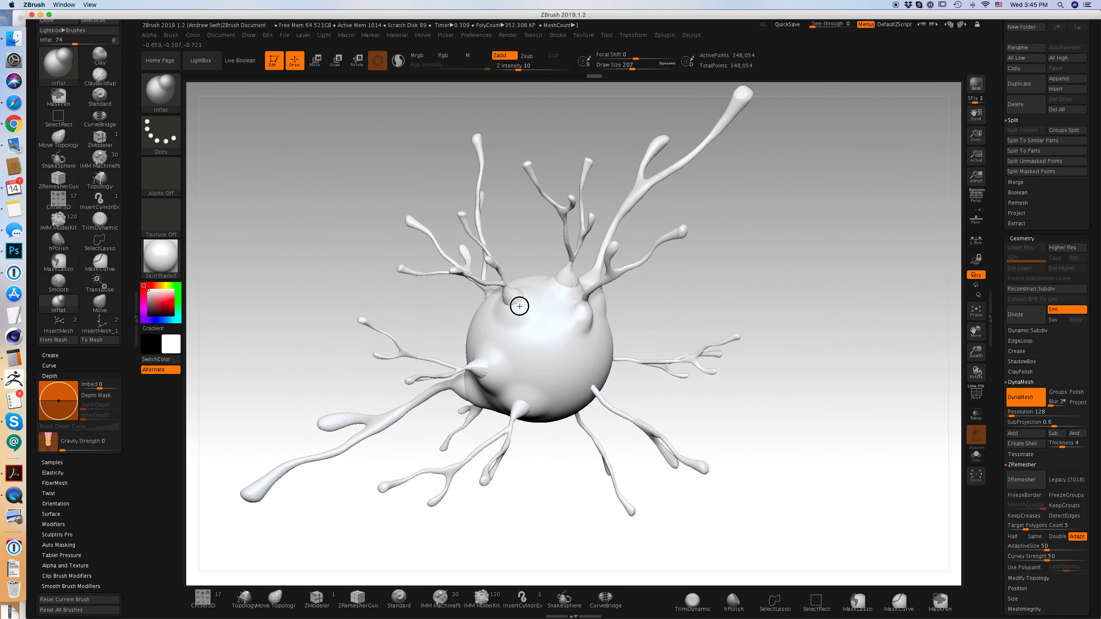
mouse_move(592, 389)
mouse_down()
mouse_move(576, 421)
mouse_move(688, 378)
mouse_move(589, 404)
mouse_move(737, 422)
mouse_move(663, 398)
mouse_up()
mouse_move(760, 325)
mouse_down()
mouse_move(762, 406)
mouse_move(725, 449)
mouse_move(799, 386)
mouse_move(743, 397)
mouse_move(858, 359)
mouse_move(703, 330)
mouse_move(722, 332)
mouse_up()
- Try to merge the branches into the sphere by remeshing at DynaMesh resolution 128, and undo it
key(ctrl)
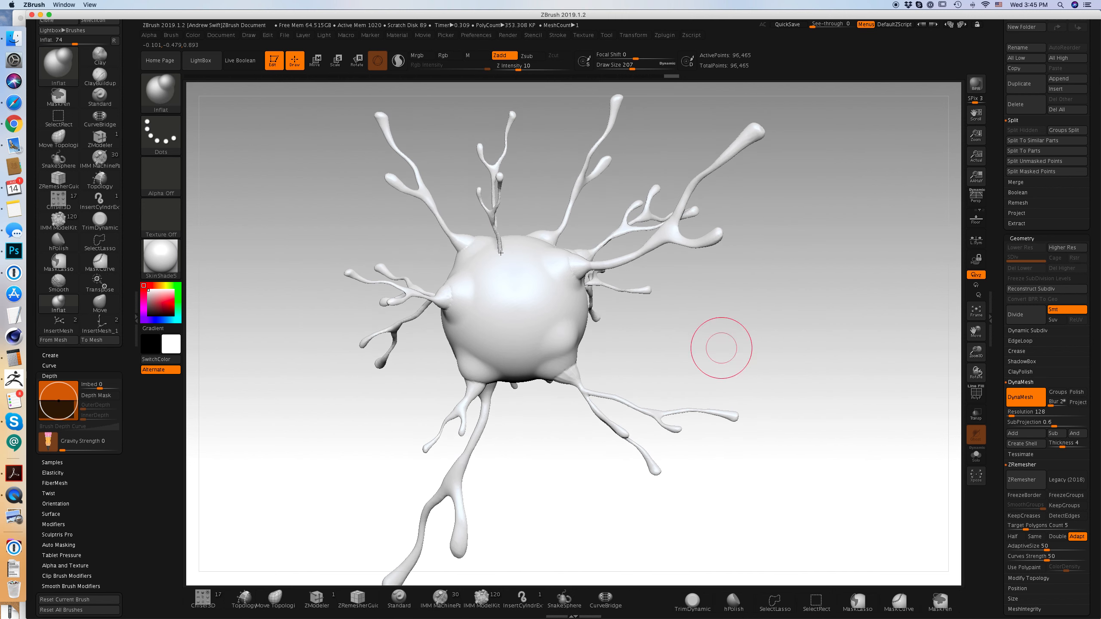
drag(498, 256, 499, 246)
key(super+z)
key(super+z)
- Set the DynaMesh resolution to 240 and remesh the sphere and branches into one mesh
click(1019, 412)
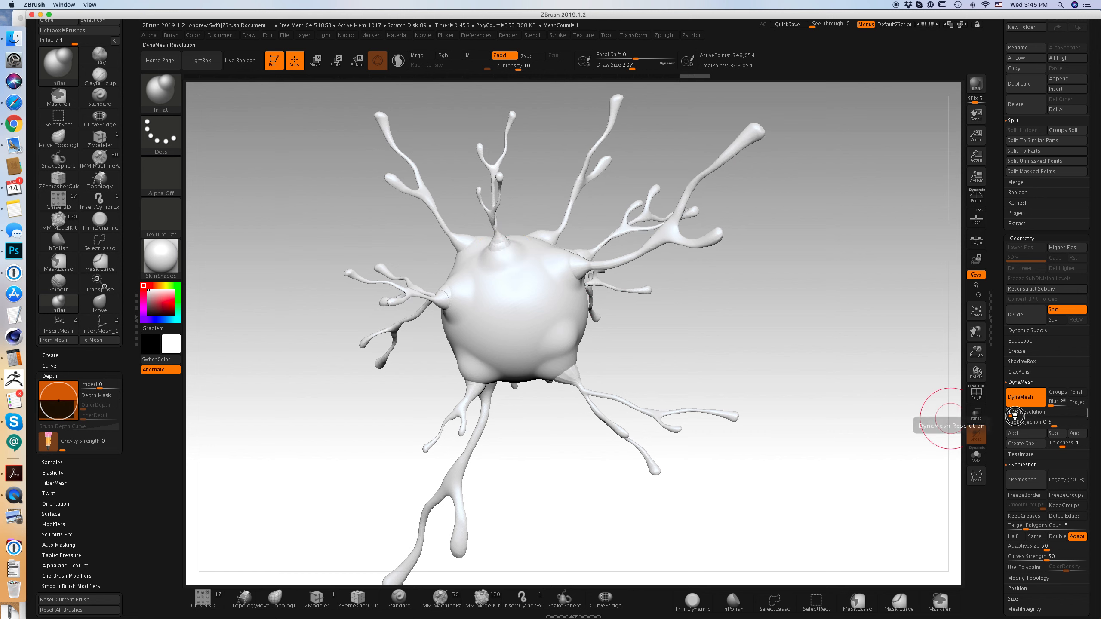
text(384)
key(Return)
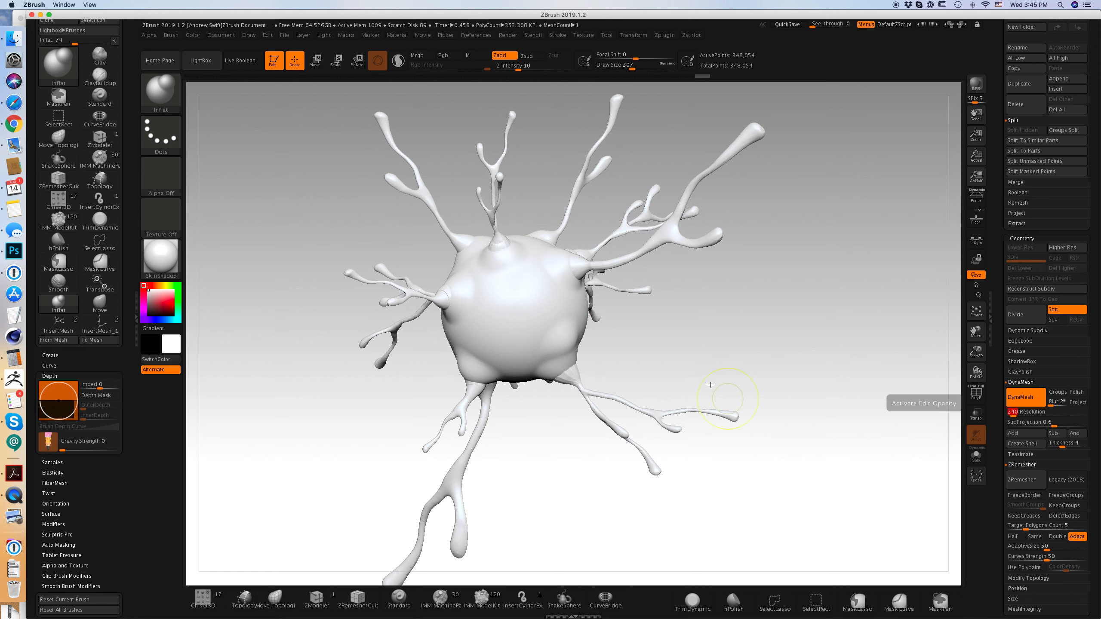
key(ctrl)
ctrl+drag(734, 369, 744, 395)
drag(759, 468, 766, 435)
- Set the Draw Size to 234 and smooth the joints where the branches meet the cell body all around
key(bracketright)
shift+drag(560, 382, 556, 383)
mouse_move(650, 329)
mouse_down()
mouse_move(696, 305)
mouse_move(429, 404)
mouse_move(511, 308)
mouse_up()
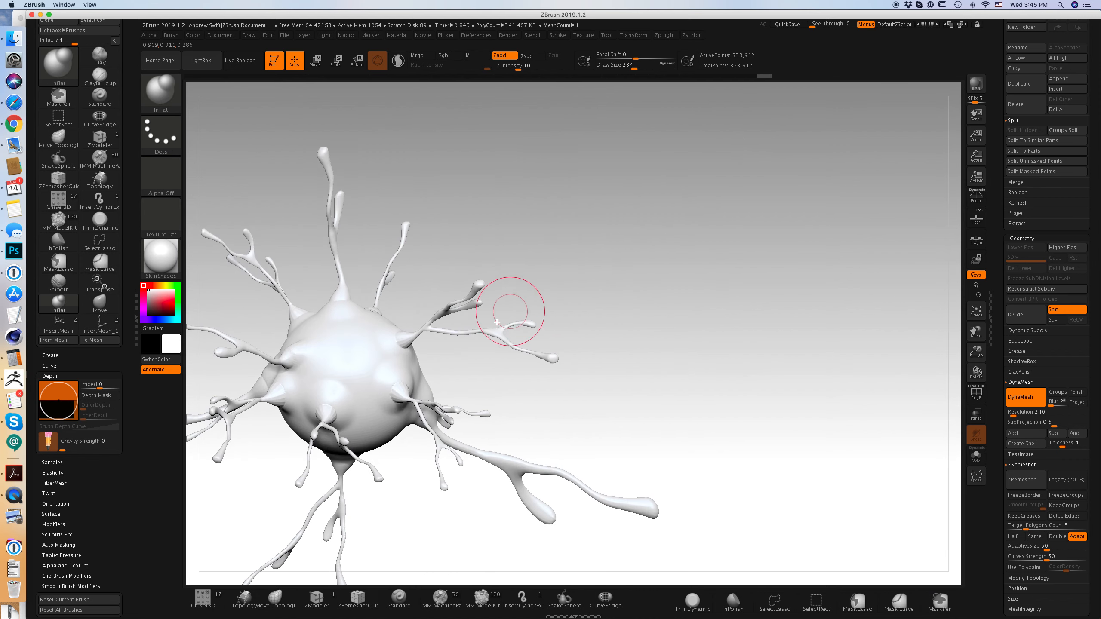
mouse_move(400, 299)
mouse_down()
mouse_move(319, 315)
mouse_move(499, 256)
mouse_move(706, 299)
mouse_up()
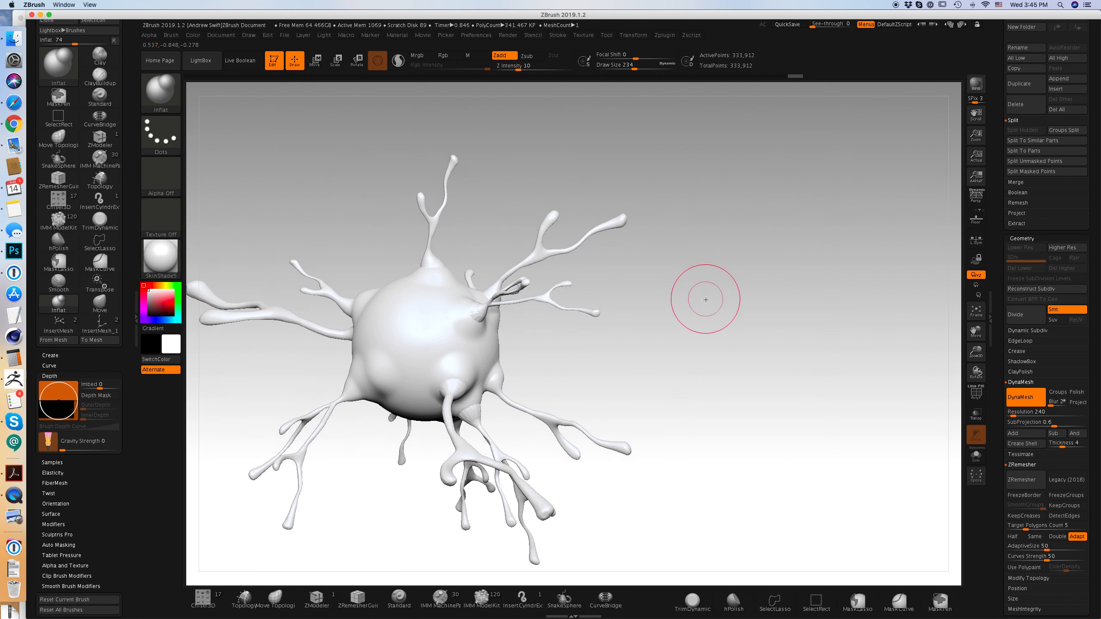
key(shift)
mouse_move(563, 347)
mouse_down()
mouse_move(637, 393)
mouse_move(703, 381)
mouse_move(755, 430)
mouse_move(719, 465)
mouse_up()
key(shift)
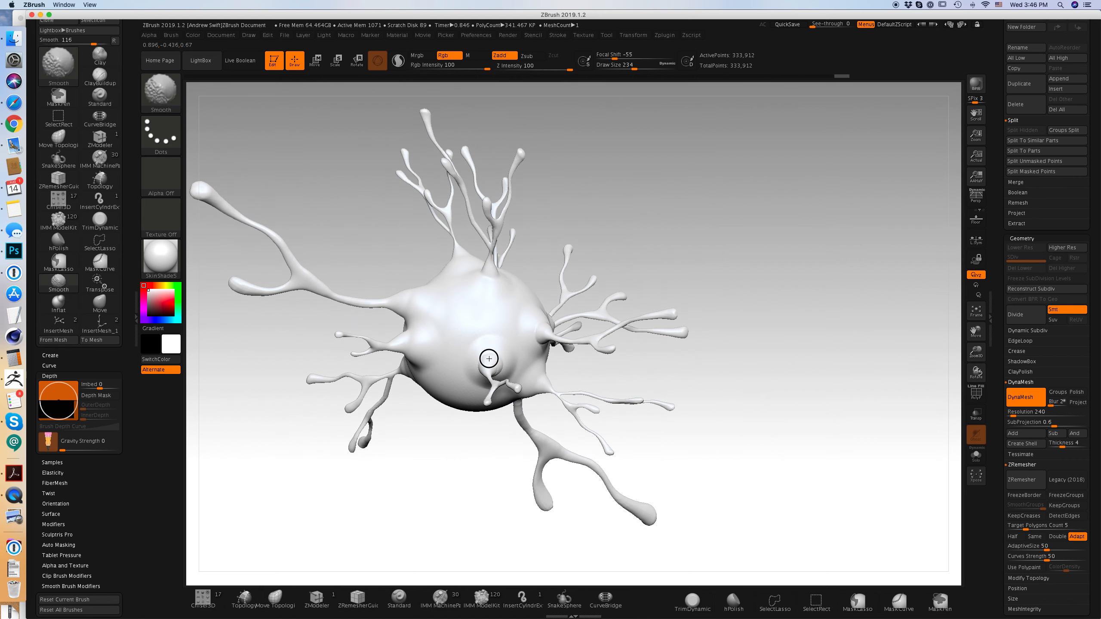
mouse_move(605, 239)
mouse_down()
mouse_move(632, 448)
mouse_move(505, 382)
mouse_up()
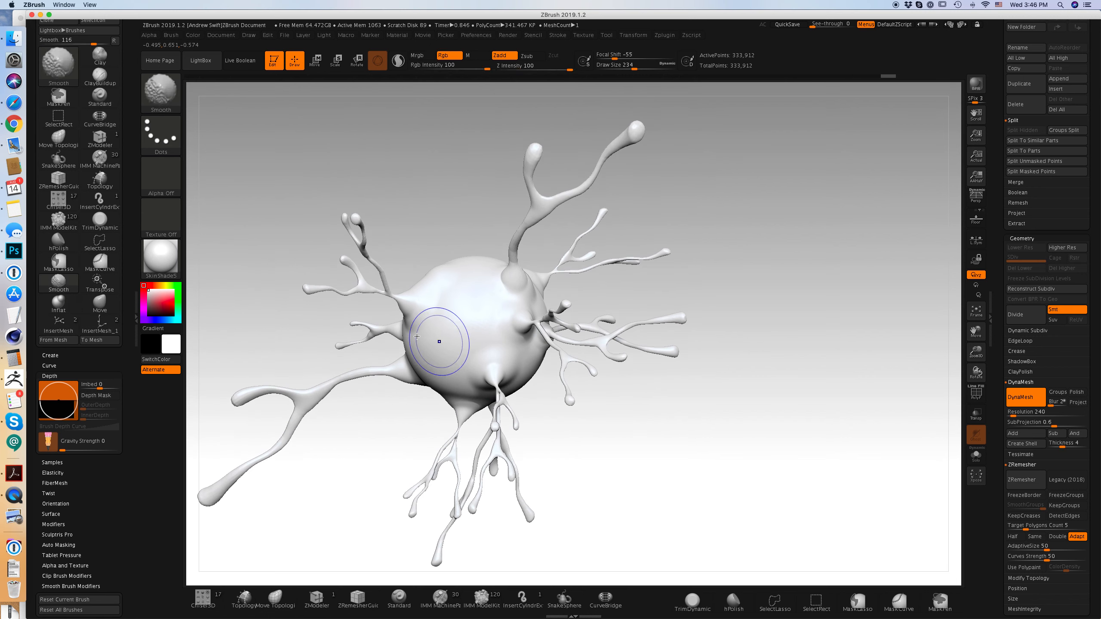
mouse_move(698, 391)
mouse_down()
mouse_move(664, 423)
mouse_move(838, 445)
mouse_move(801, 422)
mouse_move(712, 474)
mouse_move(746, 483)
mouse_move(744, 426)
mouse_move(733, 491)
mouse_move(739, 354)
mouse_move(736, 415)
mouse_up()
key(shift)
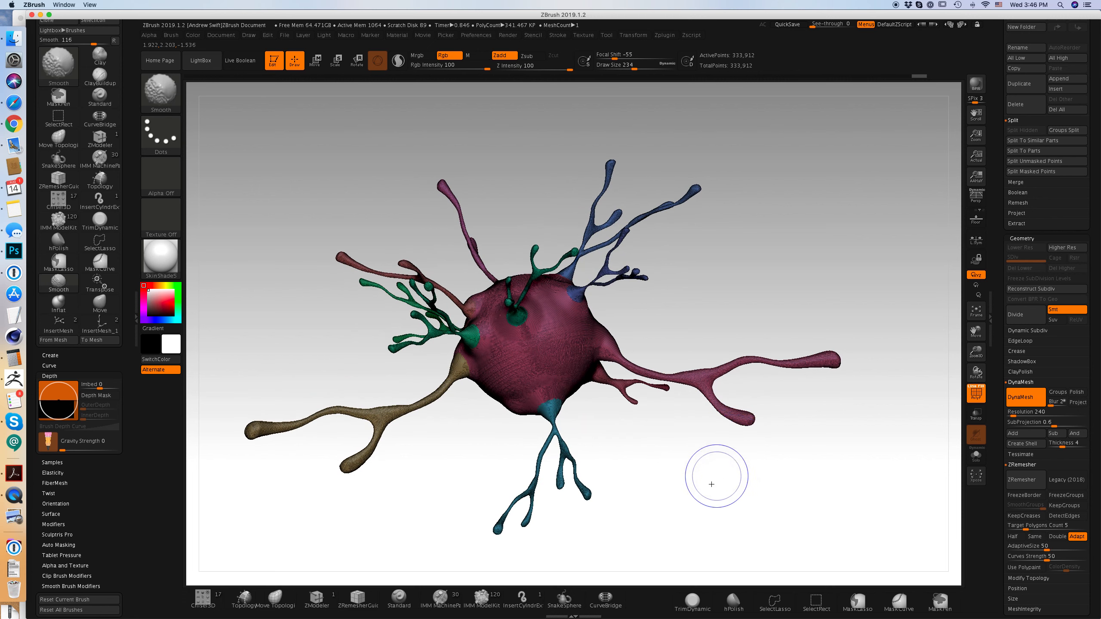
- Show the polyframe and combine all the polygroups of the cell body and branches into a single polygroup
key(shift+f)
key(ctrl)
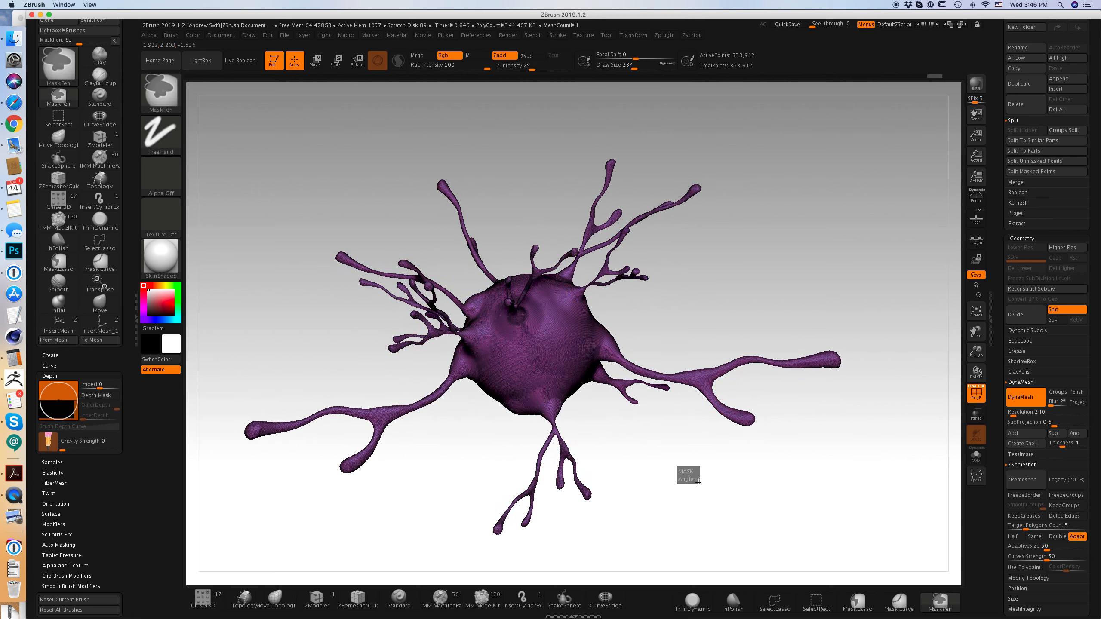
ctrl+drag(701, 480, 721, 485)
key(ctrl+z)
key(ctrl+z)
key(ctrl+z)
key(ctrl+z)
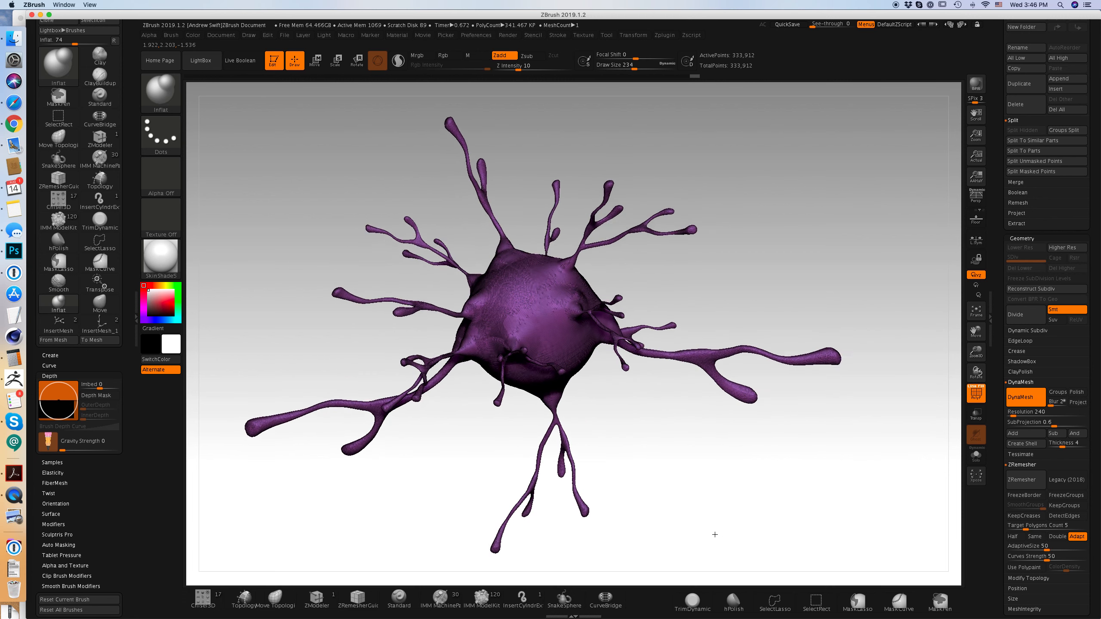
- Retopologize the cell with ZRemesher at a Target Polygons Count of 5, show its wireframe, and set the Draw Size to 158
key(ctrl+z)
key(ctrl+z)
key(ctrl+z)
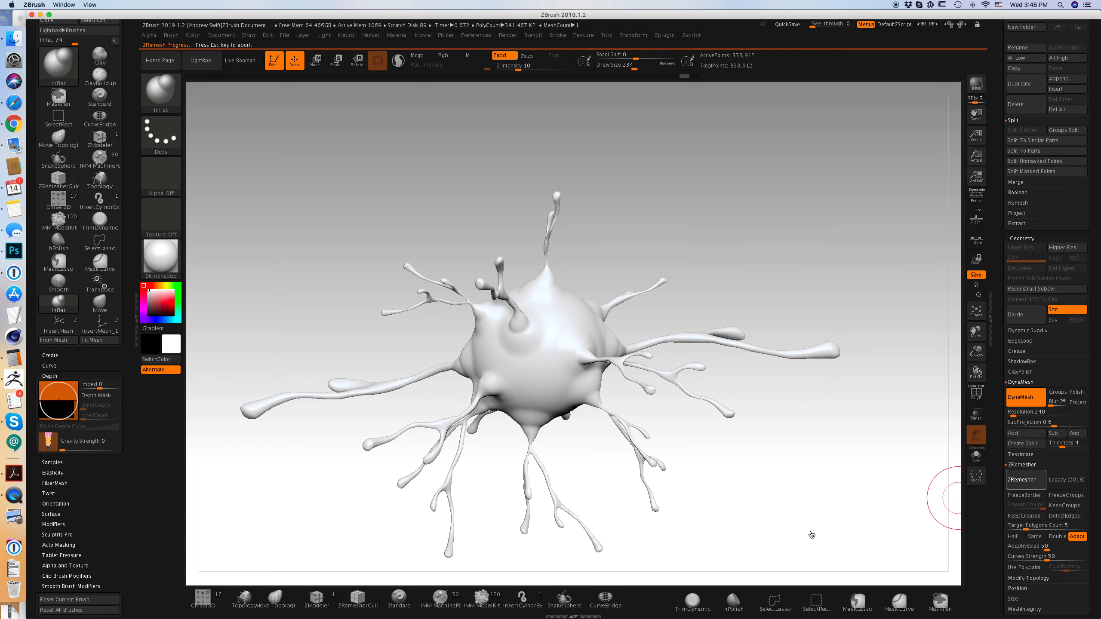
mouse_move(811, 532)
mouse_down()
mouse_move(730, 465)
mouse_move(731, 439)
mouse_move(752, 474)
mouse_move(779, 475)
mouse_move(761, 461)
mouse_up()
drag(288, 256, 327, 275)
key(shift)
mouse_move(754, 332)
mouse_down()
mouse_move(732, 357)
mouse_move(812, 374)
mouse_move(799, 364)
mouse_move(767, 384)
mouse_up()
key(b)
key(Escape)
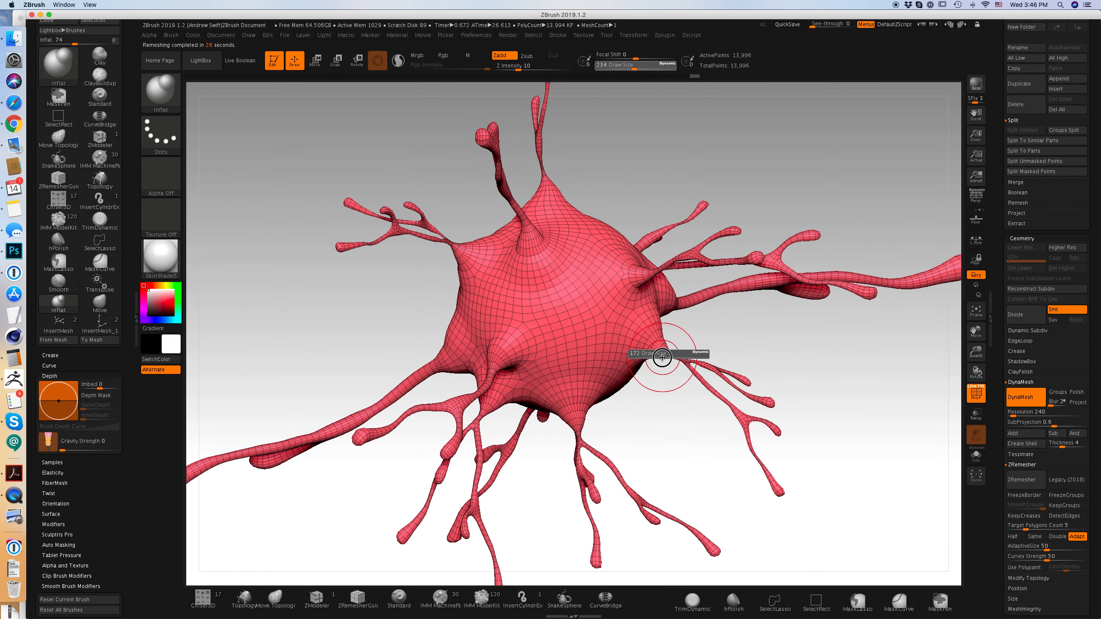
drag(708, 365, 820, 305)
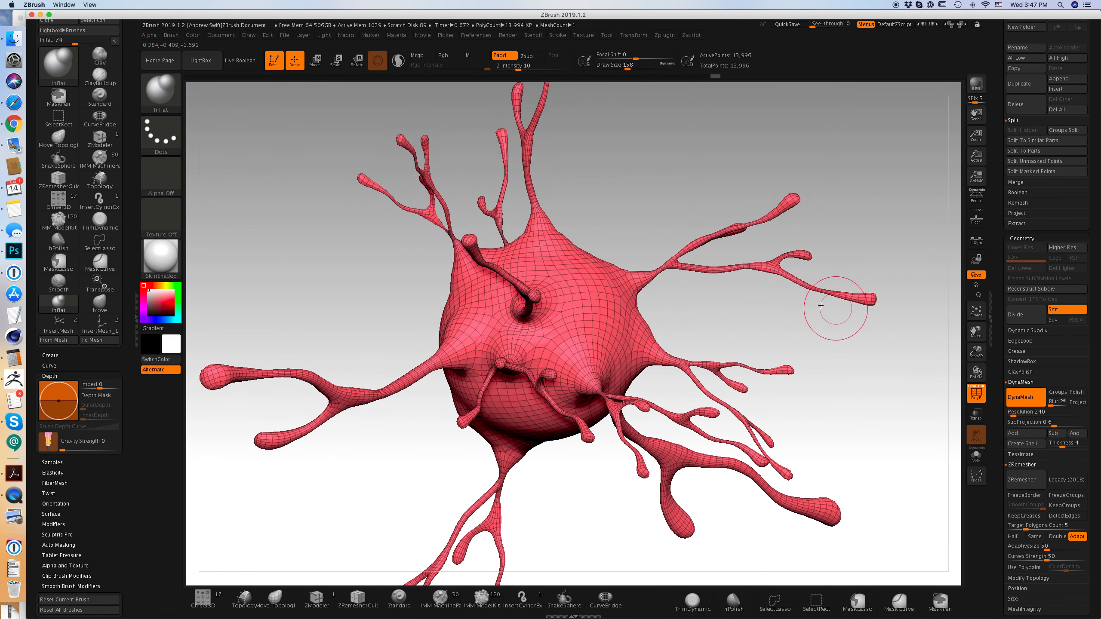
- Hide the polyframe and divide the remeshed cell up to subdivision level 3
drag(730, 299, 619, 217)
mouse_move(645, 171)
mouse_down()
mouse_move(648, 243)
mouse_move(507, 285)
mouse_move(681, 206)
mouse_move(837, 376)
mouse_move(830, 507)
mouse_move(786, 467)
mouse_move(642, 408)
mouse_move(644, 398)
mouse_move(705, 425)
mouse_up()
key(d)
key(Escape)
key(shift+f)
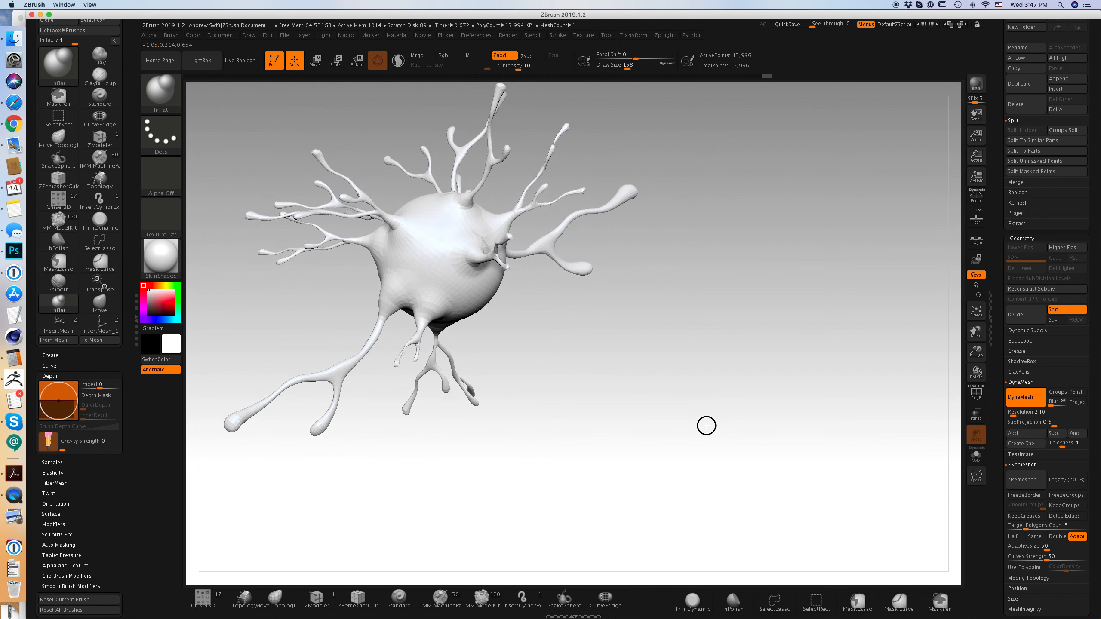
key(ctrl)
drag(601, 410, 737, 227)
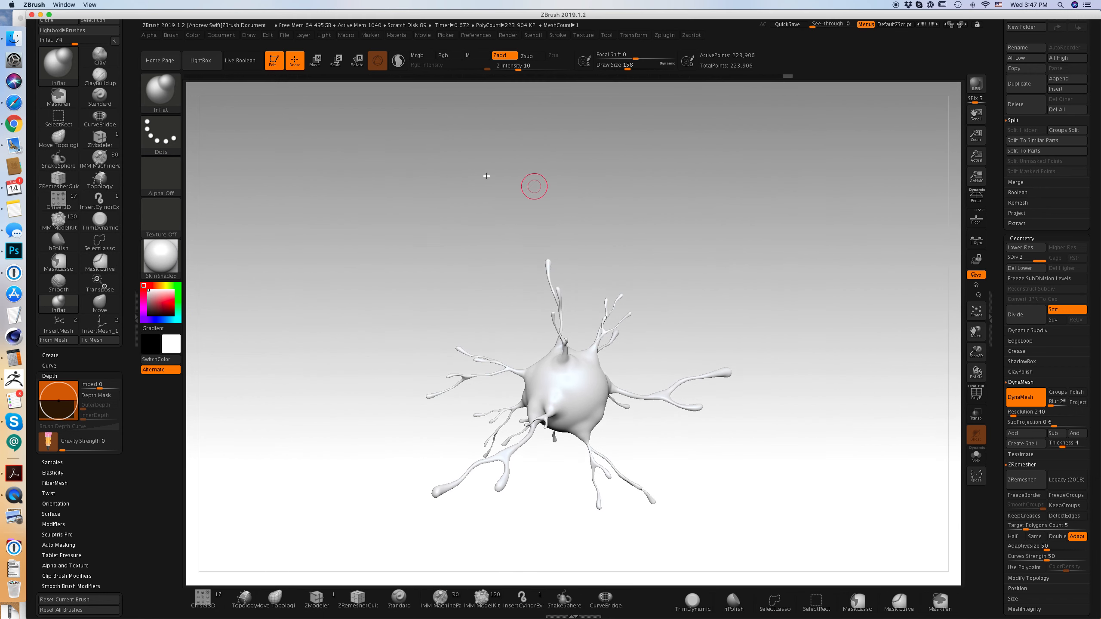
- Select the InsertMesh_1 branch brush and bring up the option for saving it as a brush file
key(b)
click(273, 148)
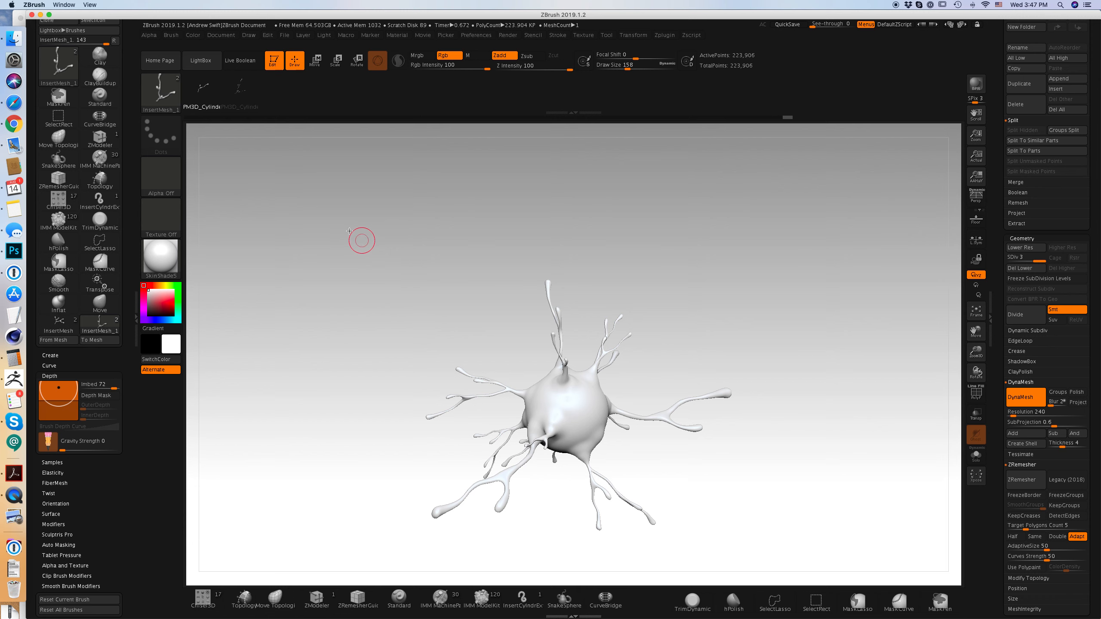
click(173, 96)
click(173, 102)
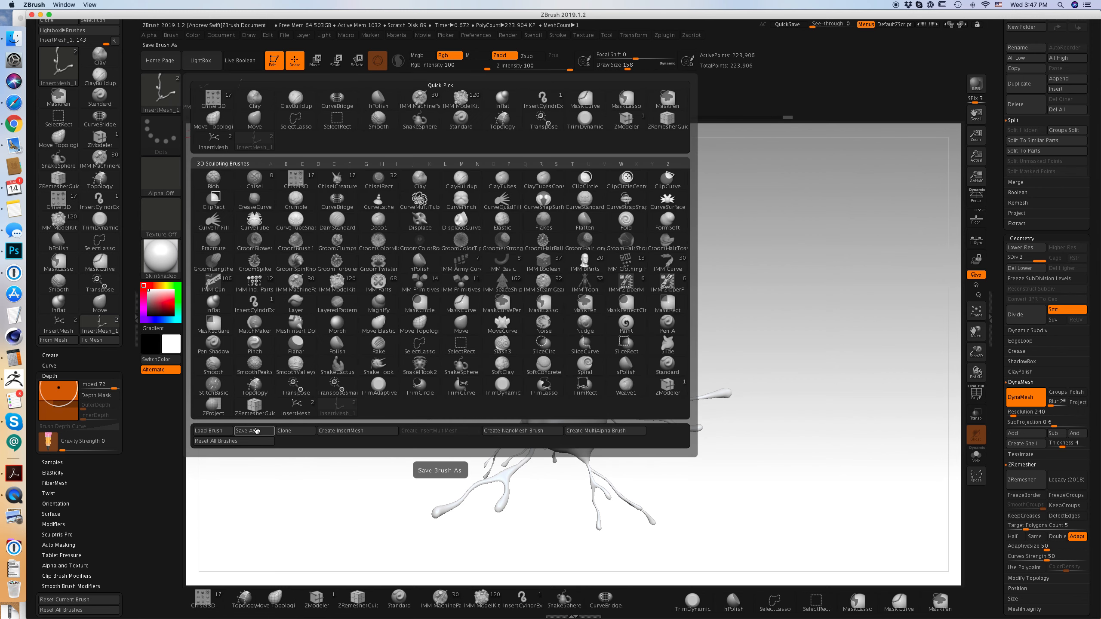
- Render the finished cell with a shadowed best-quality preview from different angles
mouse_move(793, 386)
mouse_down()
mouse_move(812, 488)
mouse_move(812, 421)
mouse_up()
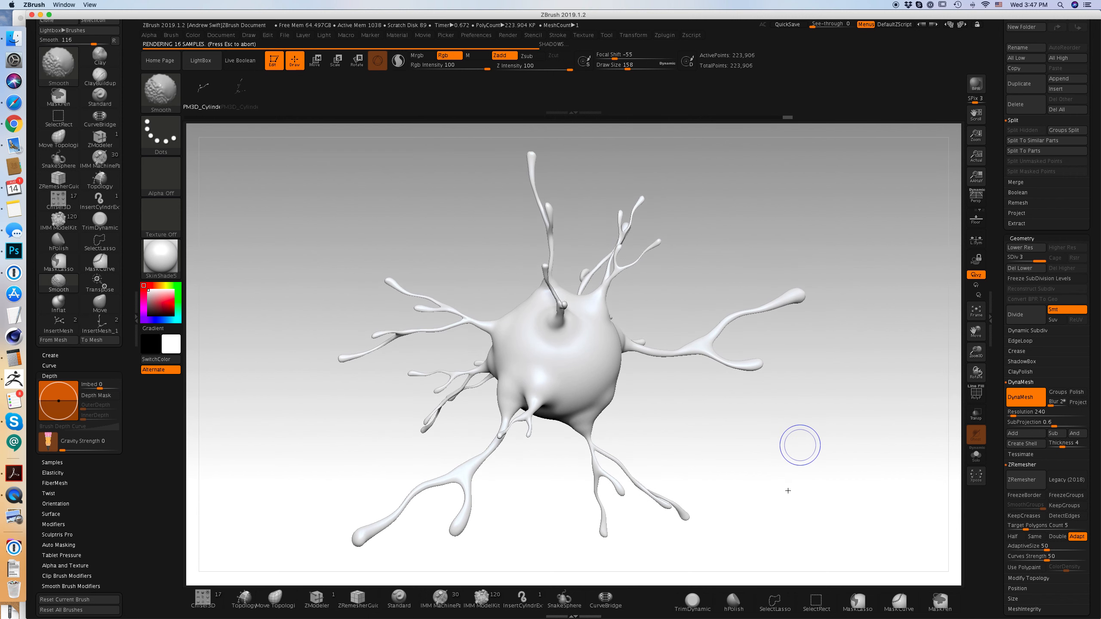
drag(780, 477, 766, 435)
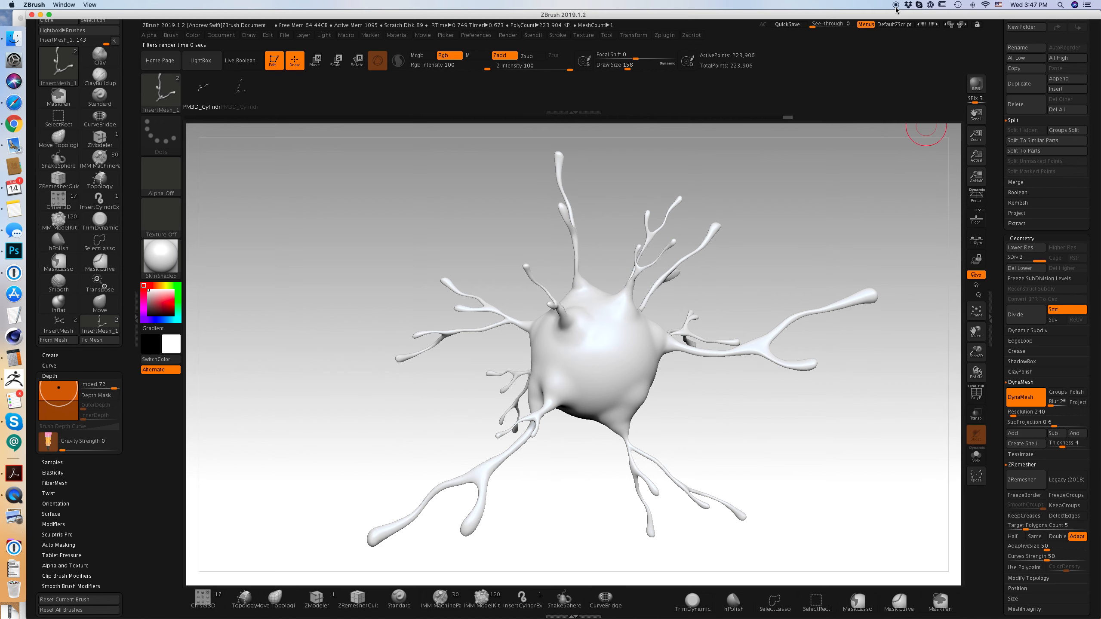